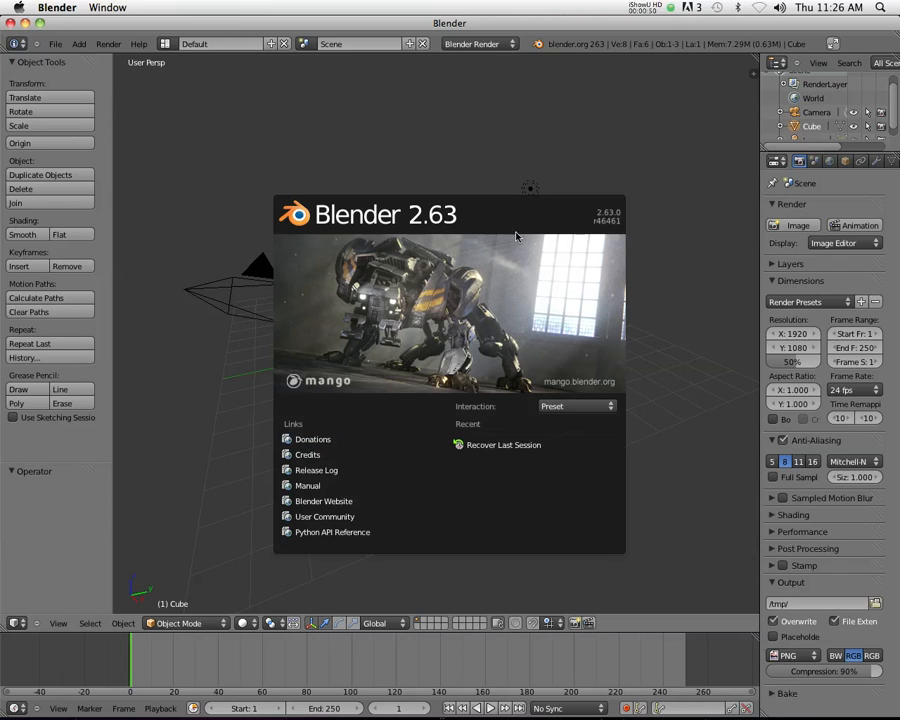
Dismiss the splash screen and expand the program window to full screen.
left_click(214, 434)
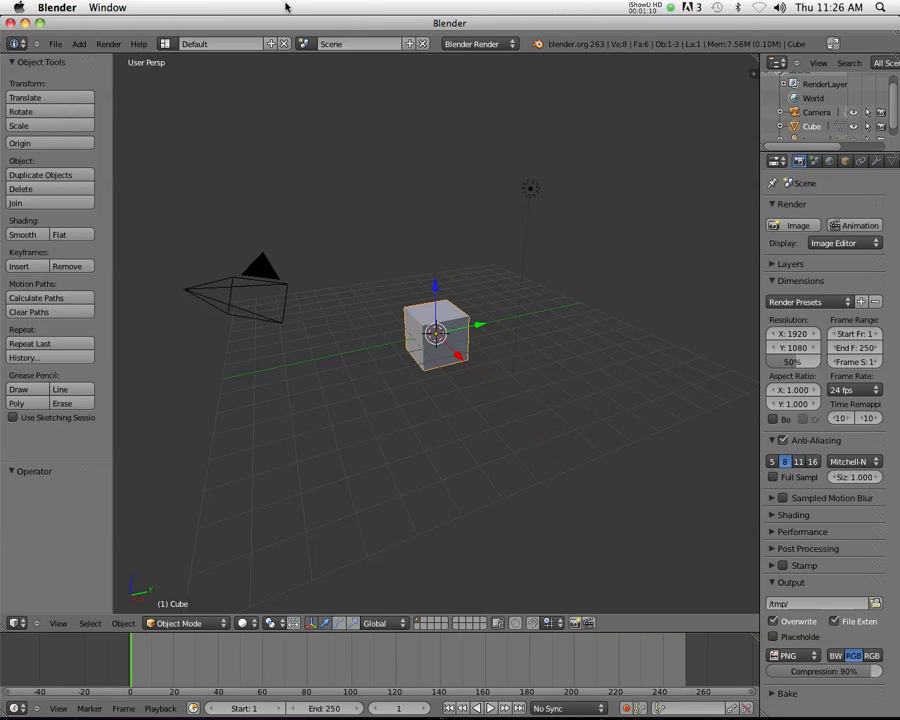
left_click(106, 8)
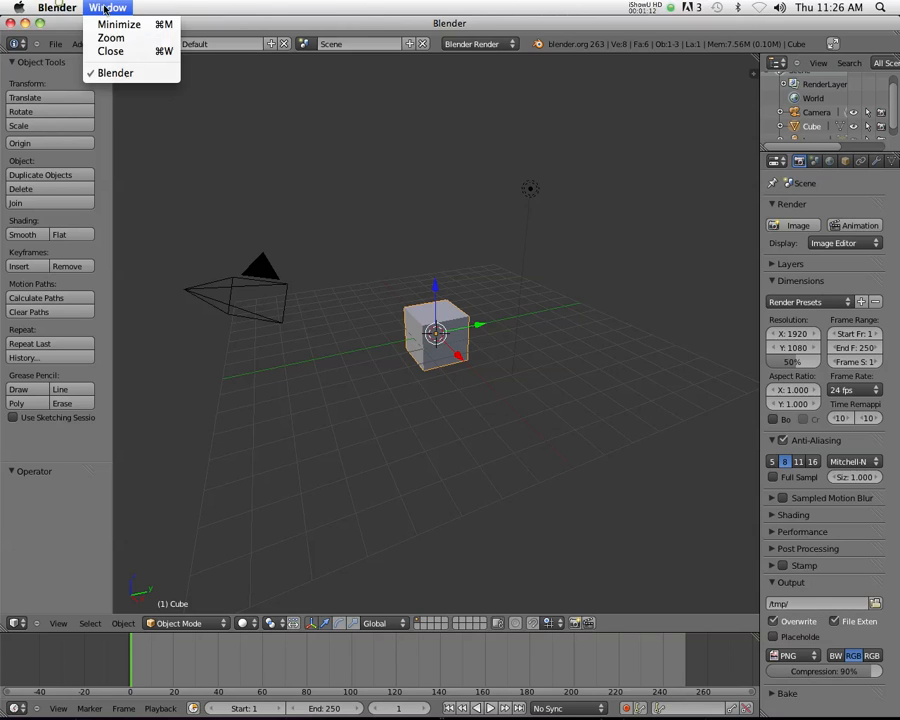
mouse_move(57, 7)
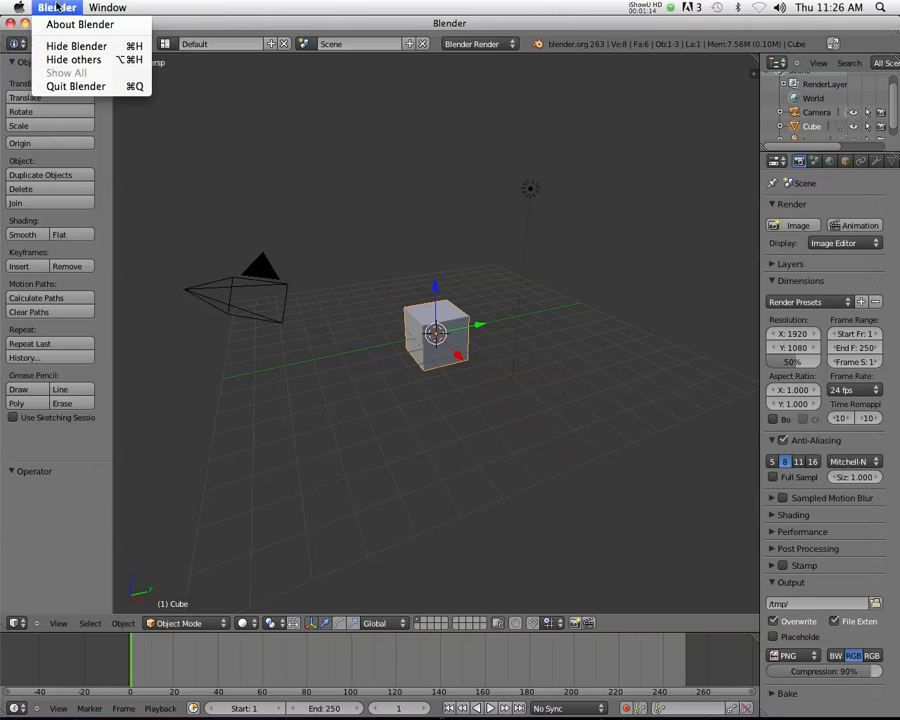
left_click(99, 7)
left_click(29, 7)
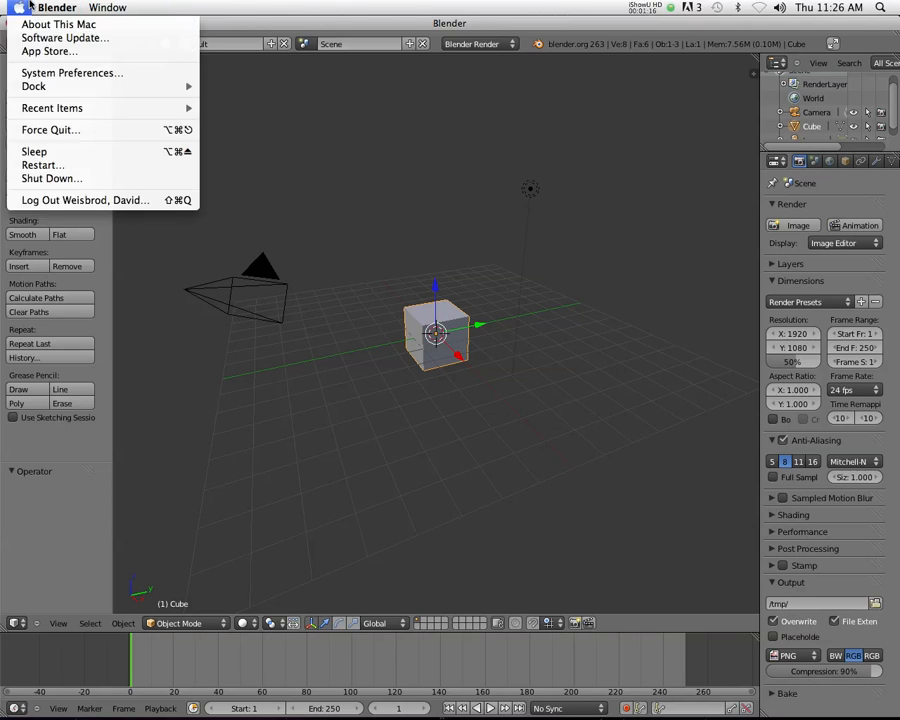
left_click(30, 5)
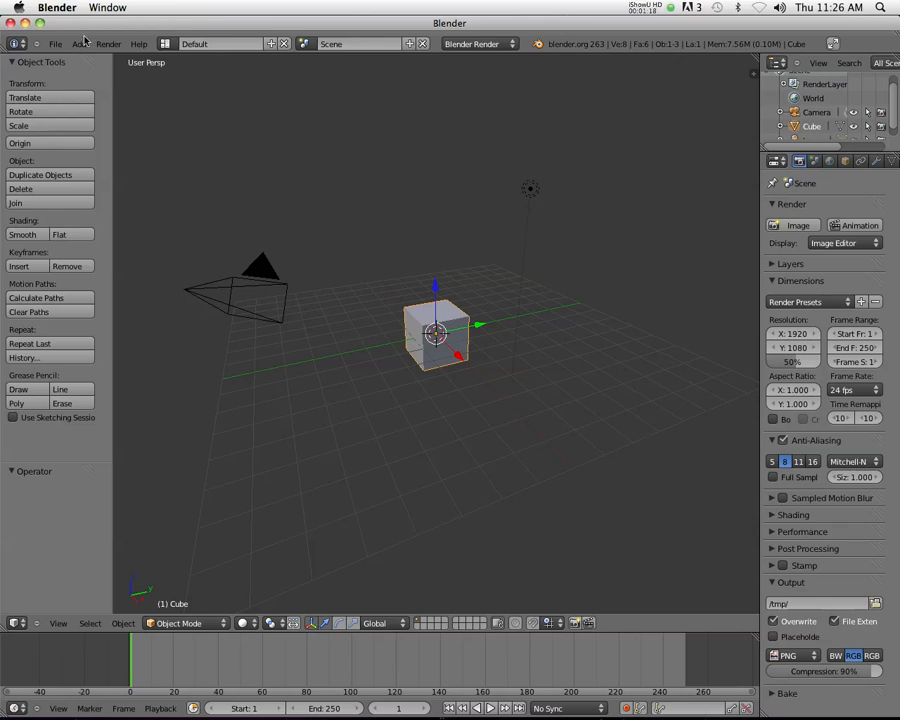
left_click(835, 45)
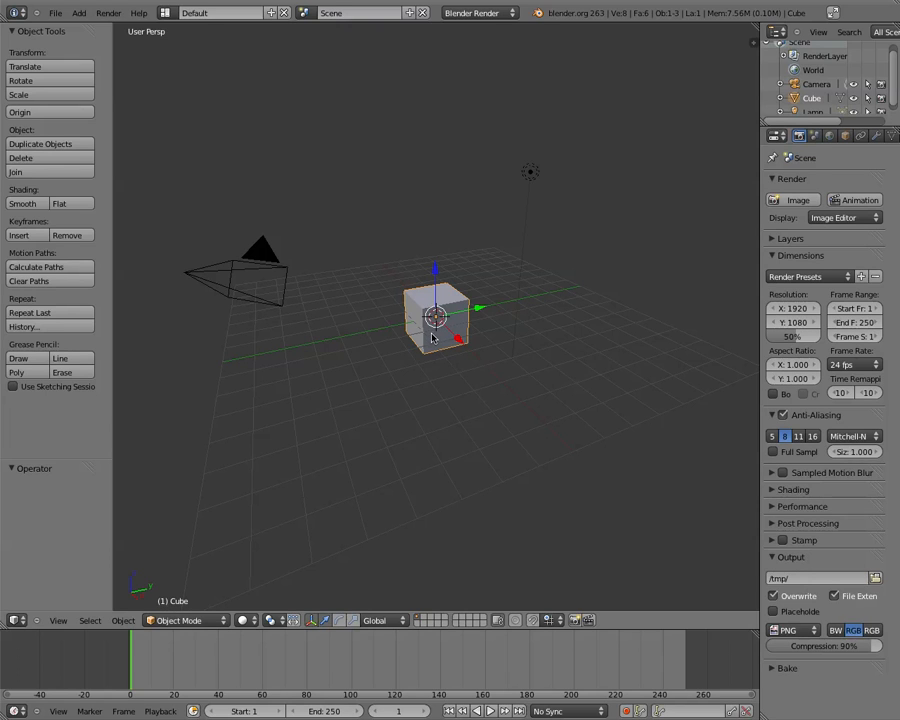
Place the 3D cursor on the grid just below the cube.
scroll(429, 337, "up", 3)
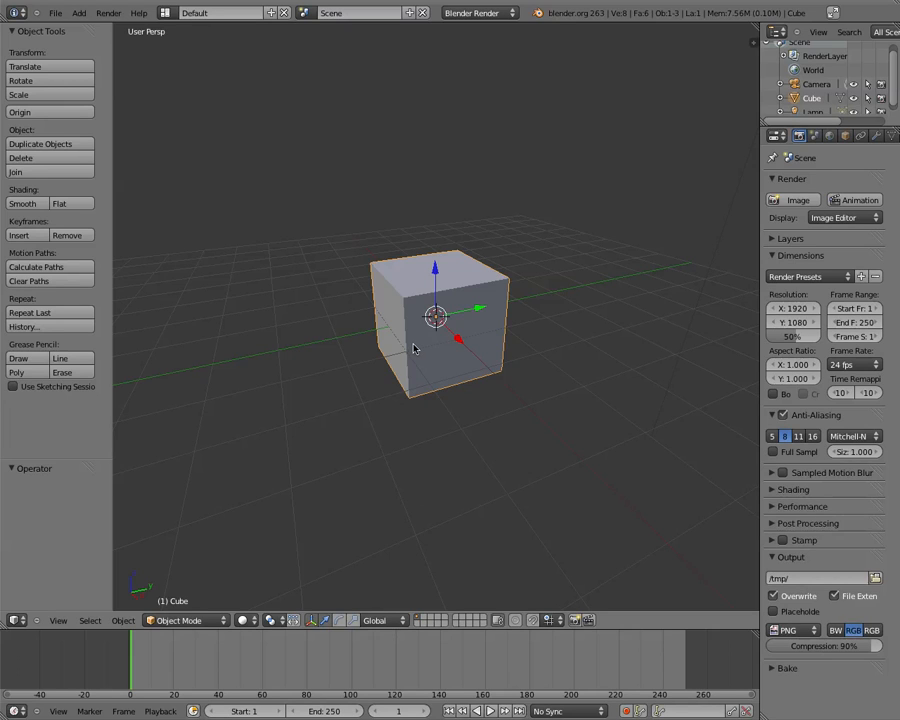
left_click(333, 377)
left_click(447, 413)
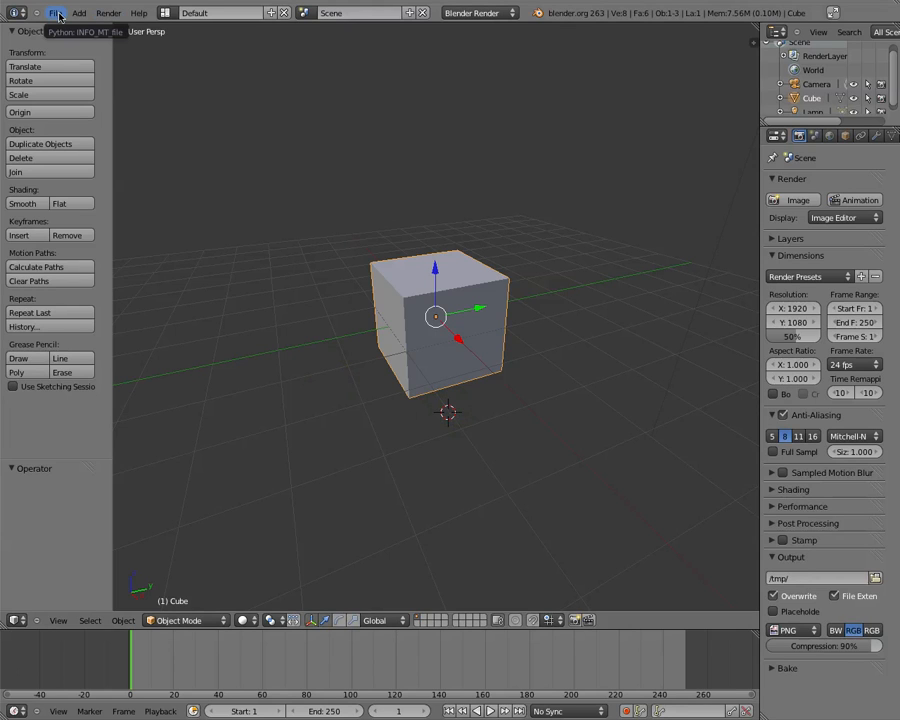
Enable Emulate 3 Button Mouse in the input section of the user preferences and close the preferences window.
left_click(57, 14)
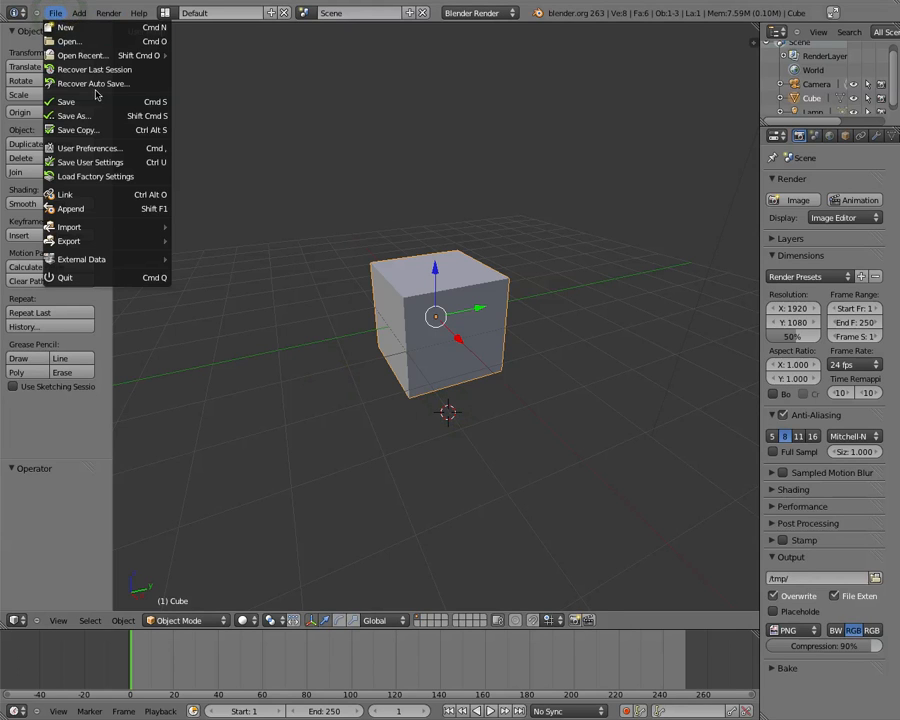
left_click(98, 152)
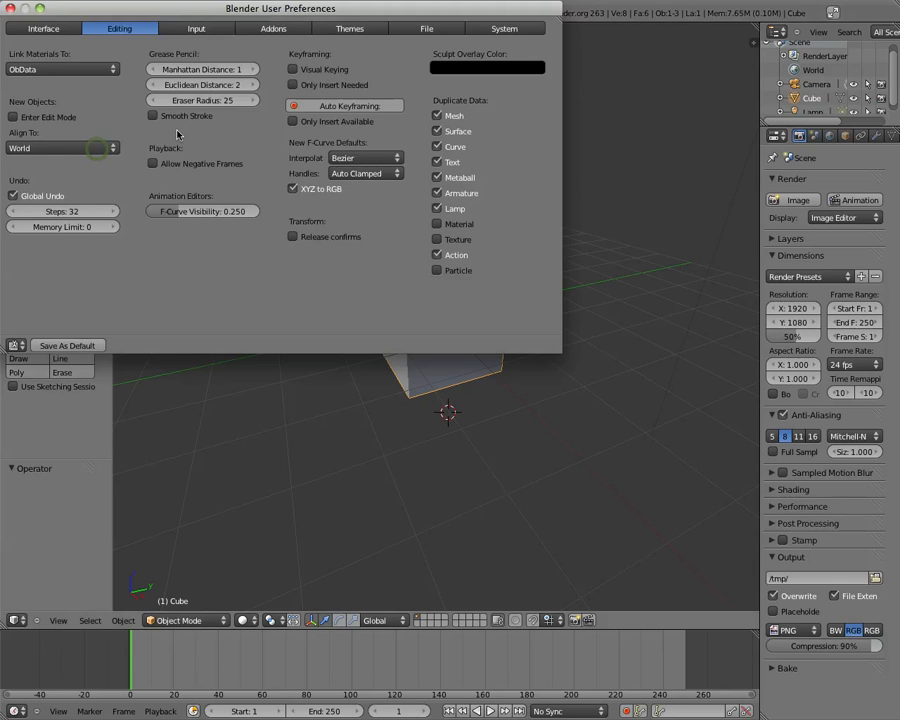
left_click(249, 8)
left_click_drag(340, 10, 510, 188)
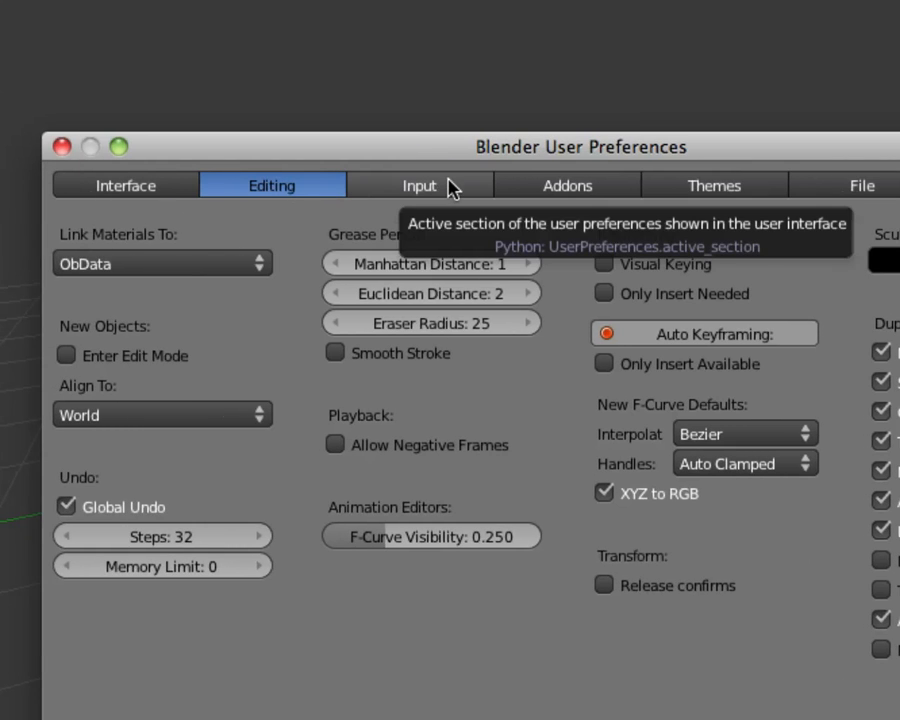
left_click(442, 190)
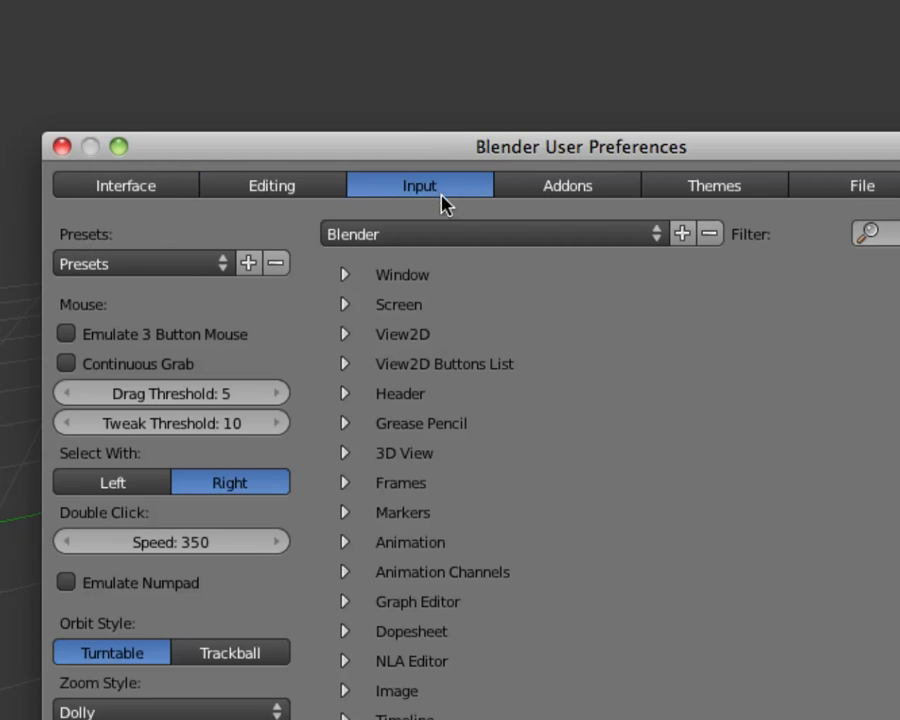
left_click(91, 343)
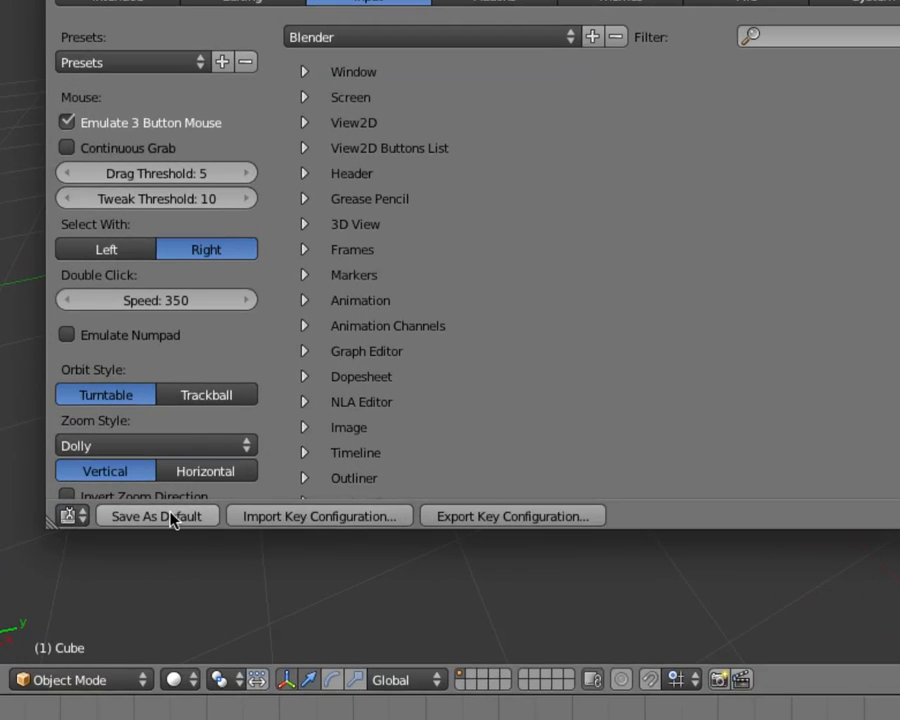
key("Escape")
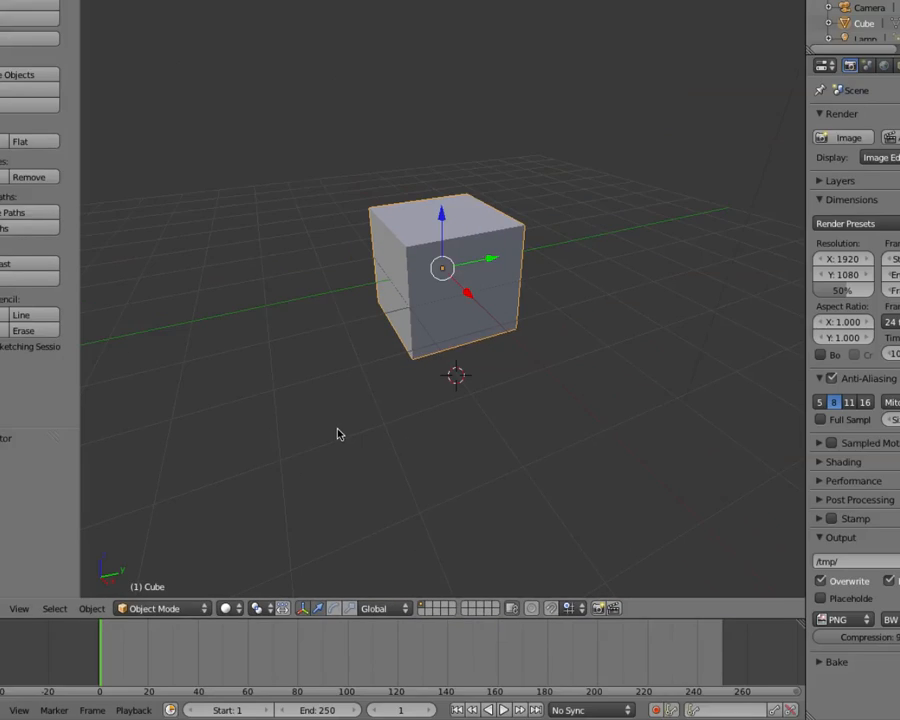
View the scene from its other side and select the lamp followed by the camera.
middle_click_drag(358, 404, 226, 386)
middle_click_drag(358, 396, 312, 424)
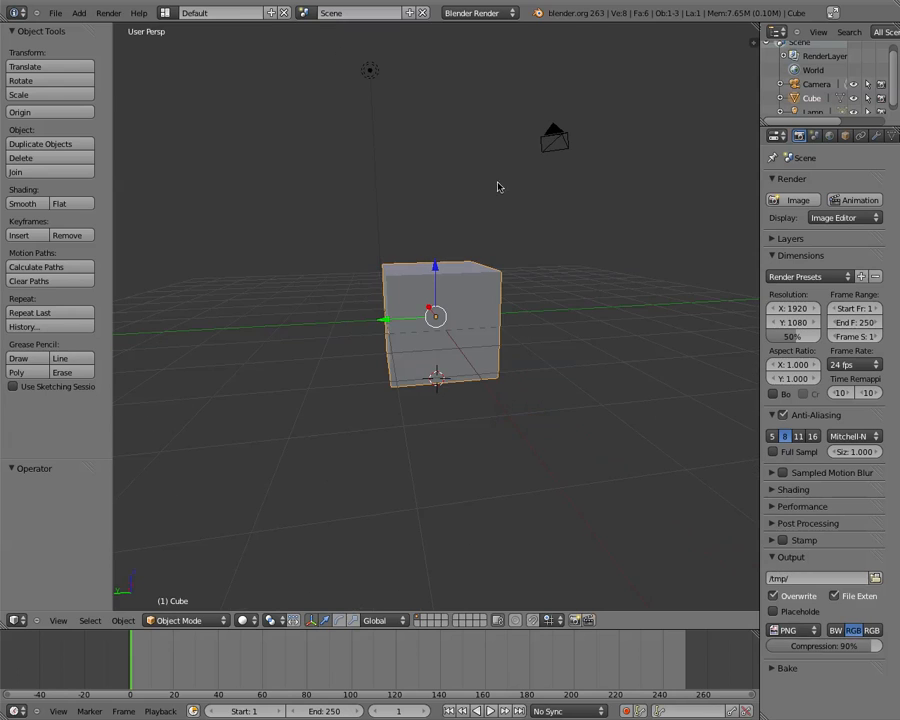
right_click(371, 74)
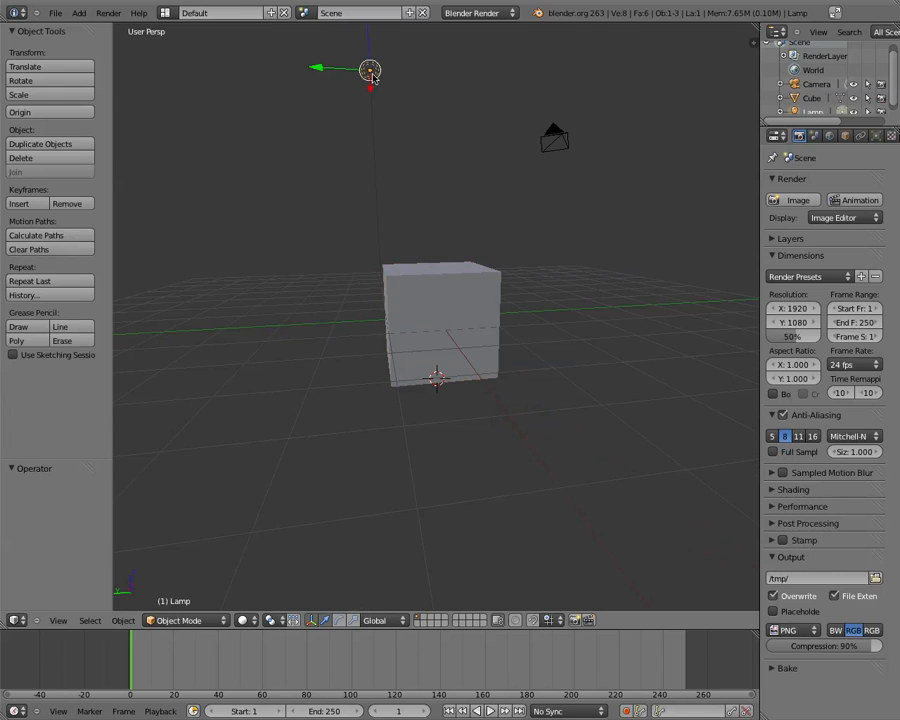
right_click(553, 140)
Examine the cube from different angles and distances by orbiting and zooming the 3D view.
middle_click_drag(565, 193, 478, 362)
scroll(430, 313, "up", 2)
scroll(430, 313, "up", 3)
scroll(430, 311, "down", 8)
scroll(430, 311, "up", 4)
scroll(430, 313, "up", 4)
scroll(430, 313, "down", 4)
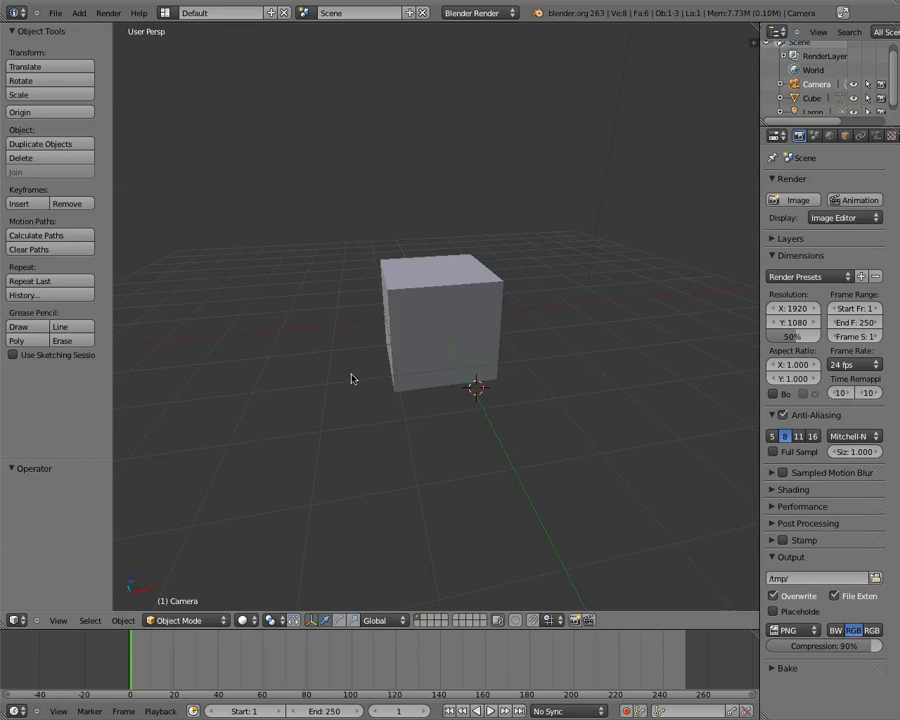
middle_click_drag(358, 400, 400, 412)
Select the cube and move it about -0.272 along Z and about -0.239 along X.
right_click(421, 313)
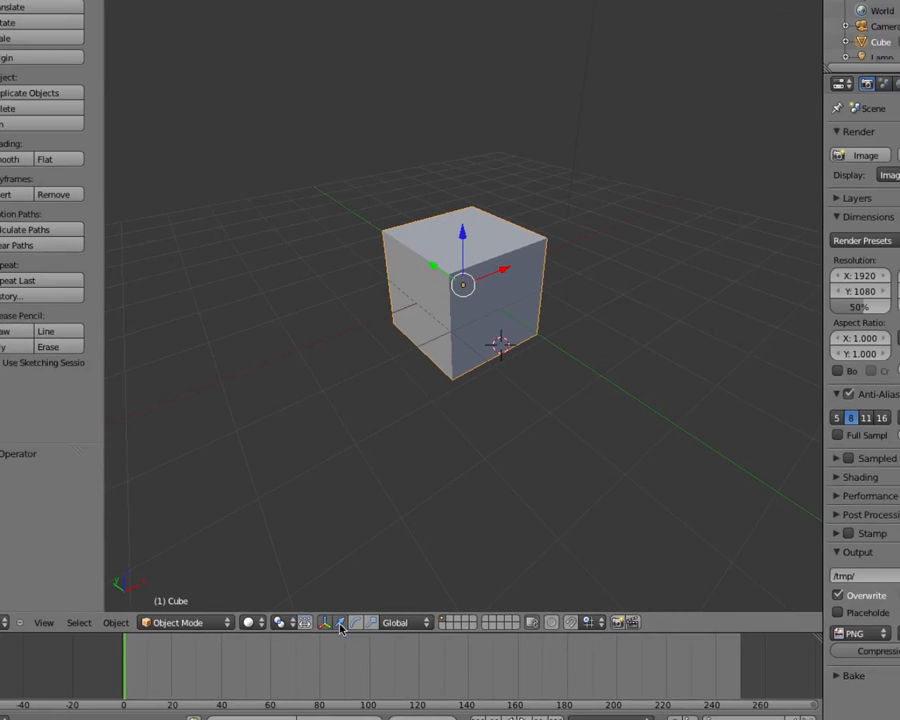
left_click_drag(463, 233, 480, 331)
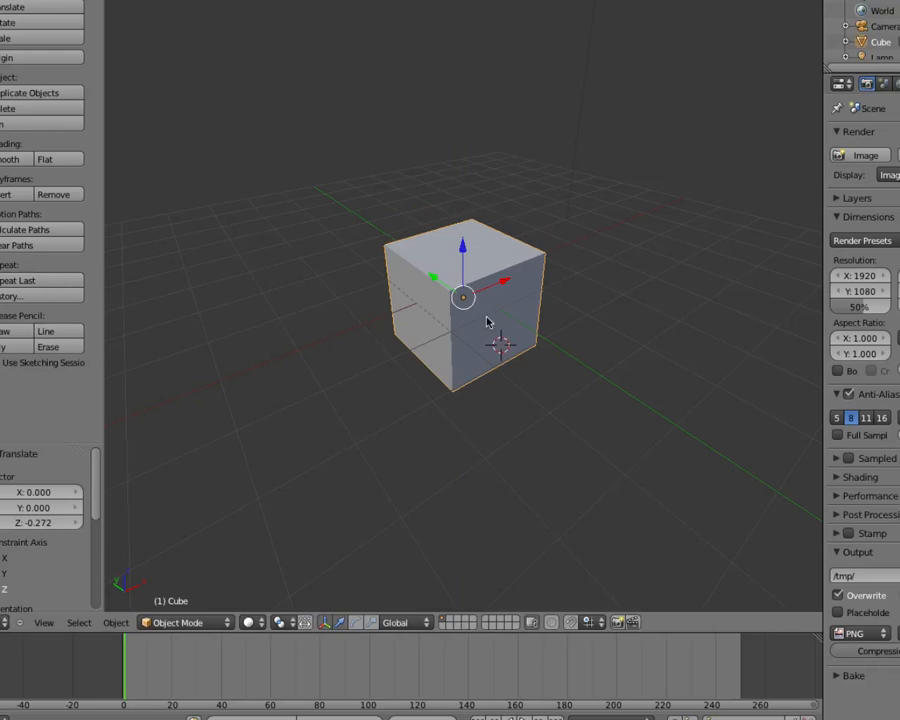
left_click_drag(505, 282, 554, 346)
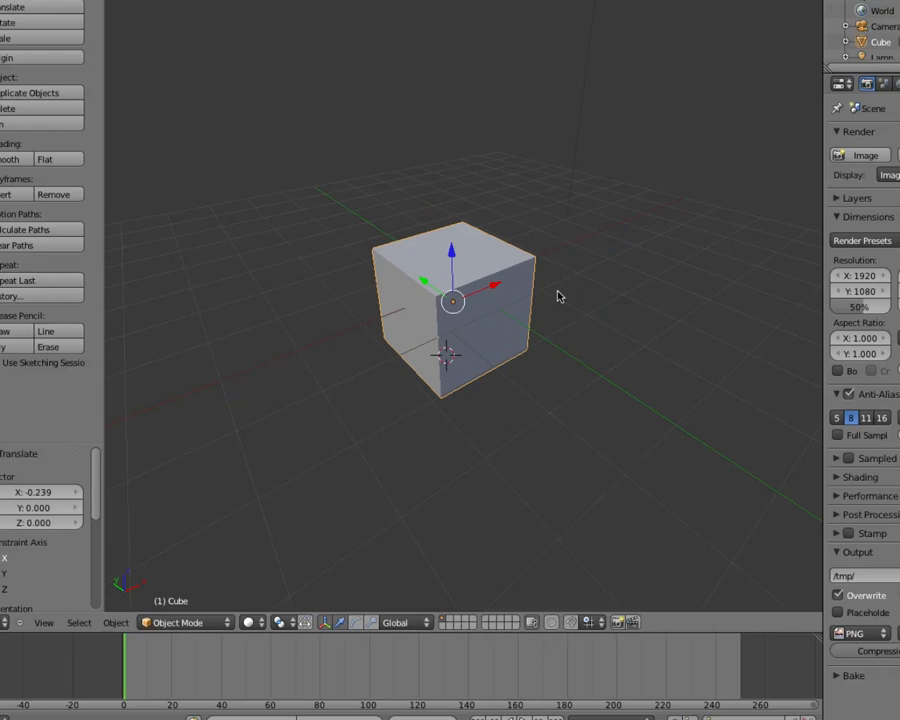
Place the 3D cursor over the cube and grab the cube freely to shift it about 0.1 in X, 1.337 in Y and 1.917 in Z.
left_click(474, 320)
key("g")
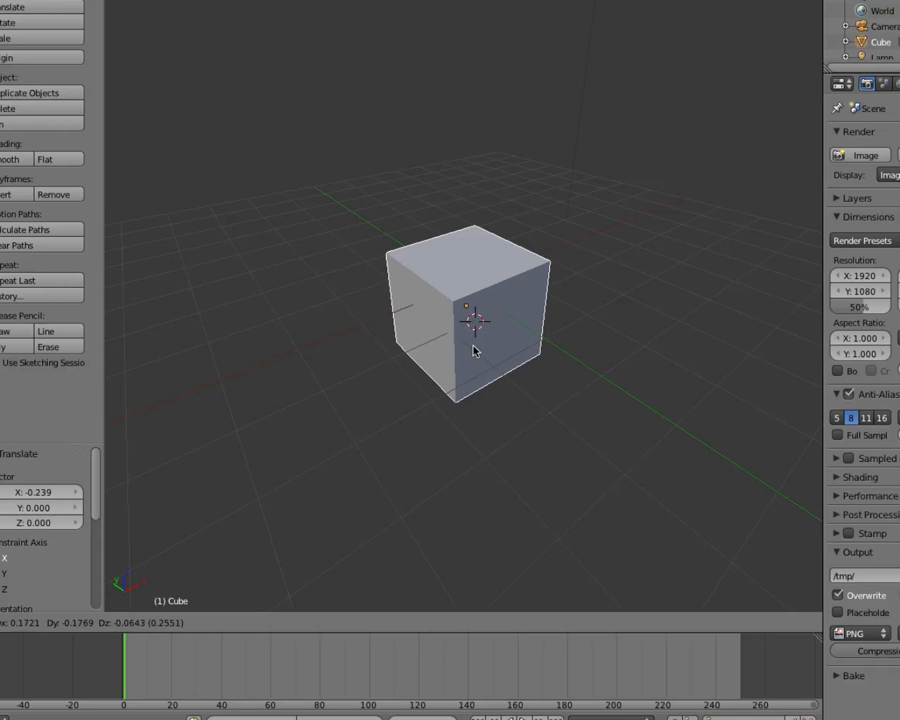
left_click(420, 225)
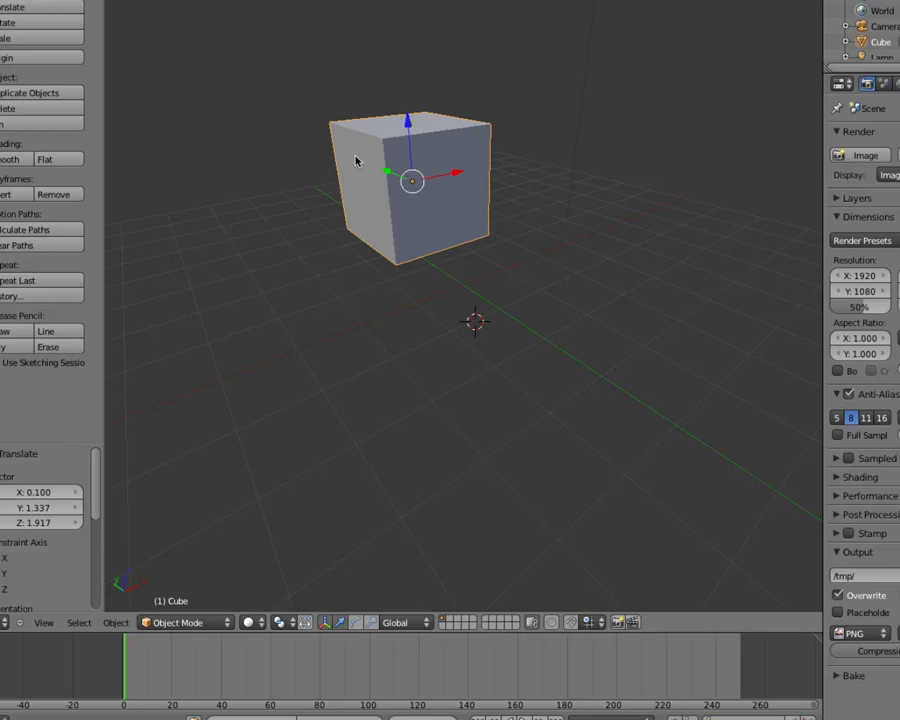
Move the cube along the individual Z, Y and X axes, finishing with a shift of about 0.422 along Z.
middle_click_drag(354, 191, 388, 243)
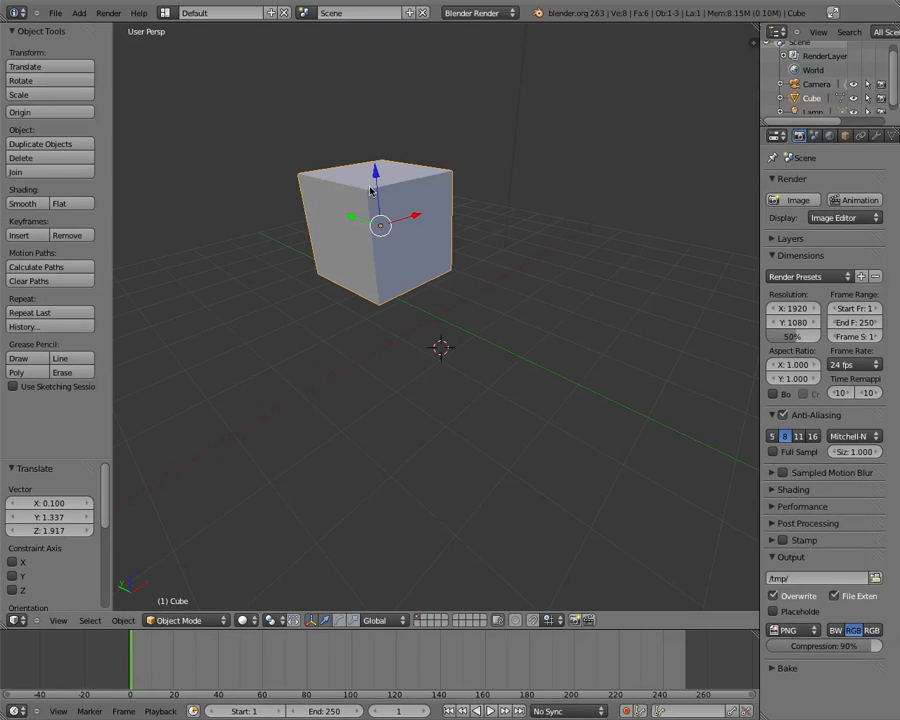
left_click_drag(381, 174, 430, 311)
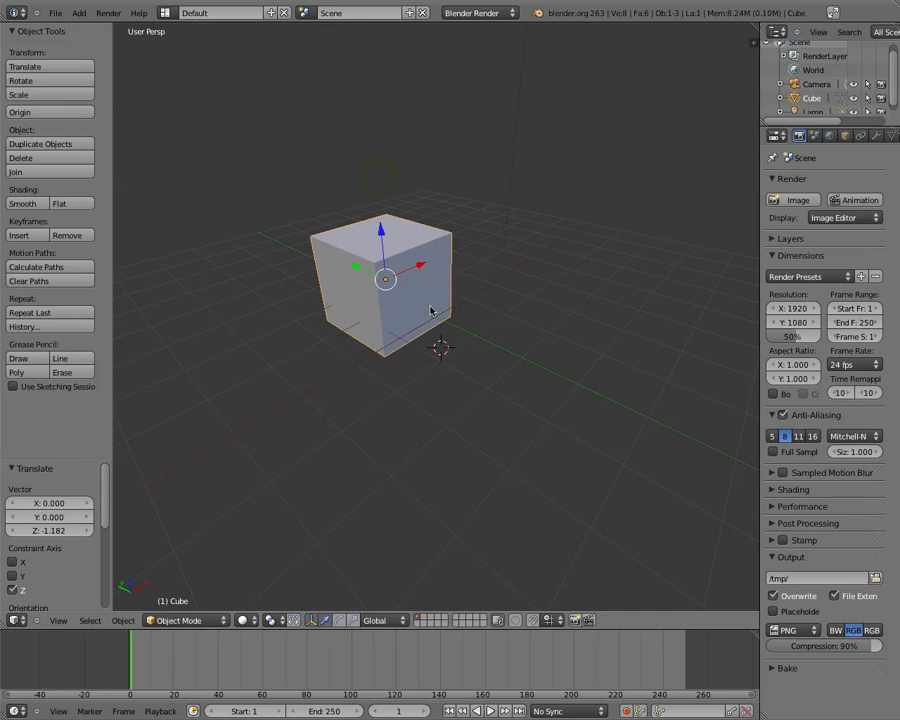
left_click_drag(363, 270, 388, 284)
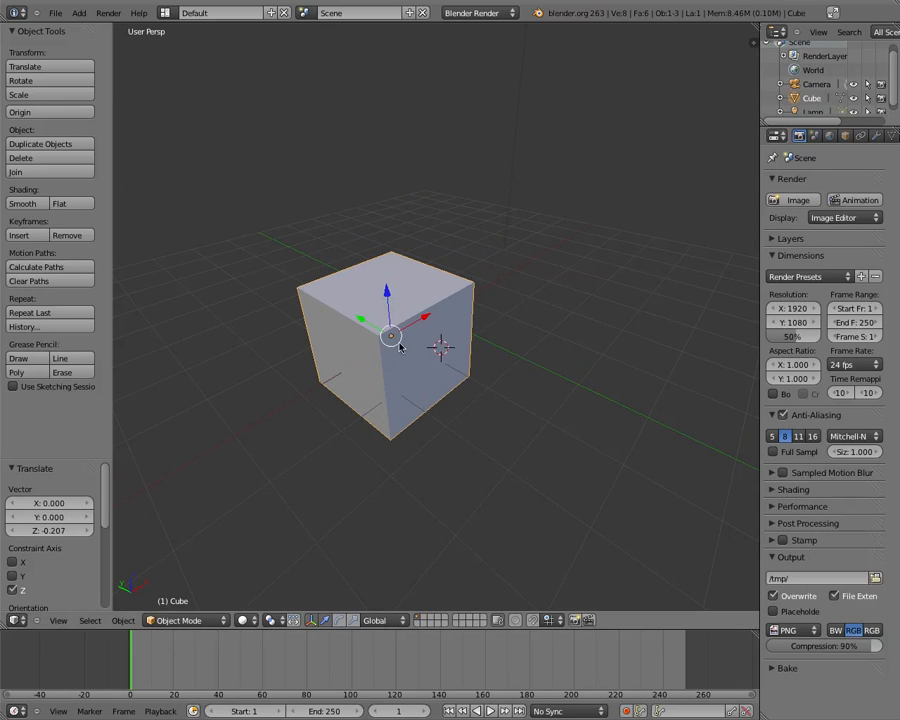
left_click_drag(425, 320, 458, 307)
left_click_drag(393, 304, 390, 236)
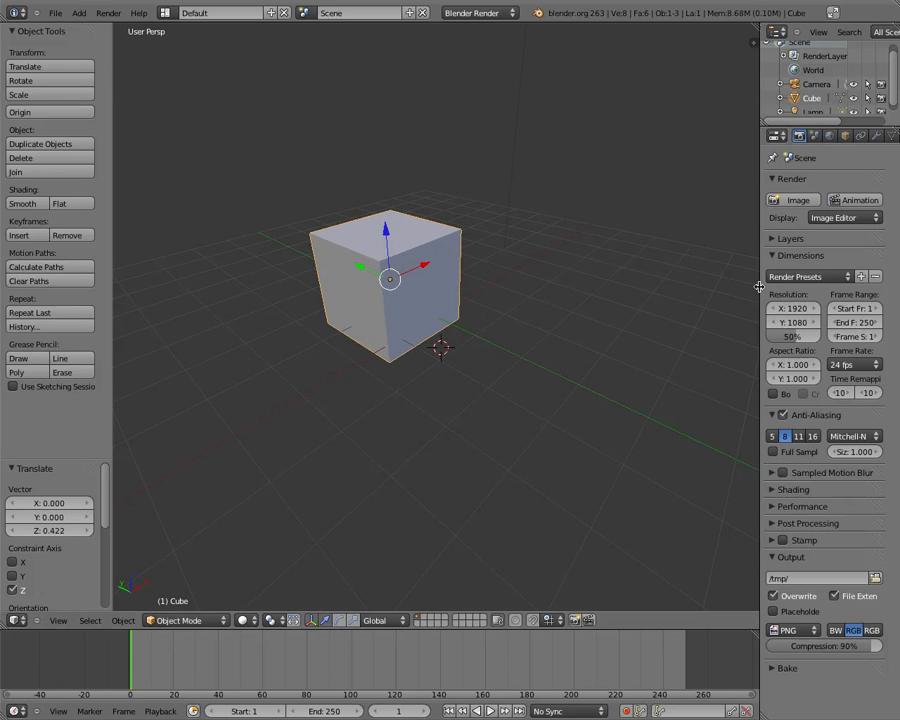
Widen the properties area and set the cube's object location to 0 on X, Y and Z.
left_click_drag(759, 287, 673, 283)
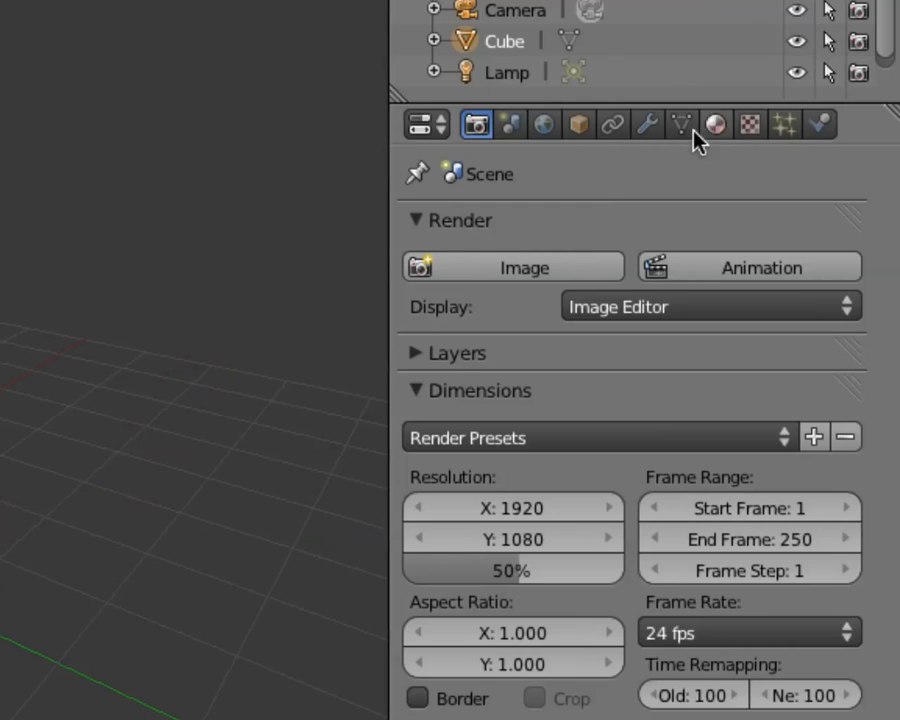
left_click(582, 124)
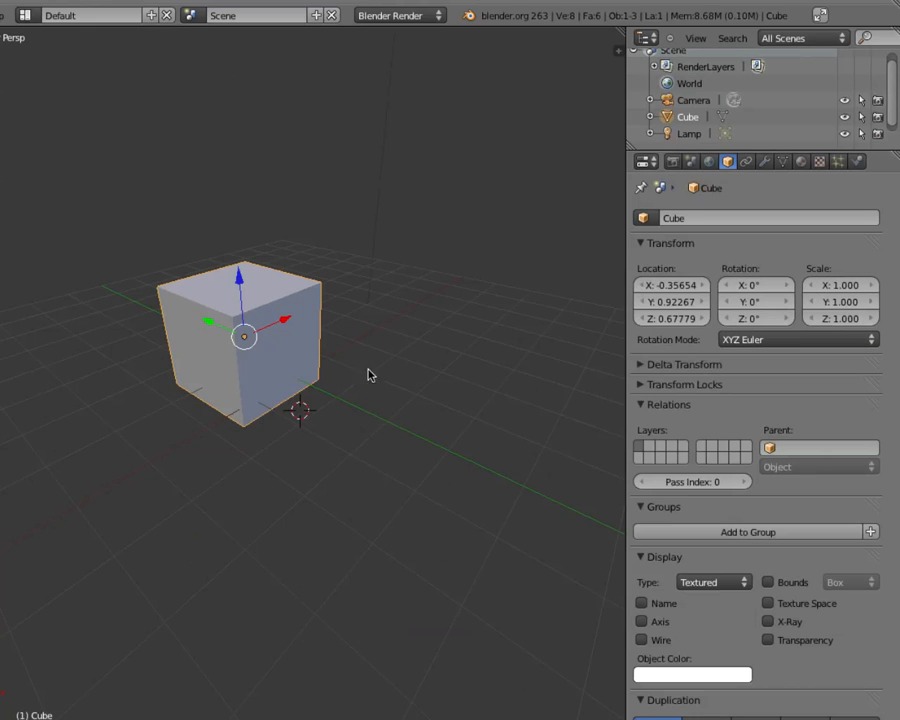
left_click(714, 268)
type("0")
key("Return")
left_click(716, 290)
type("0")
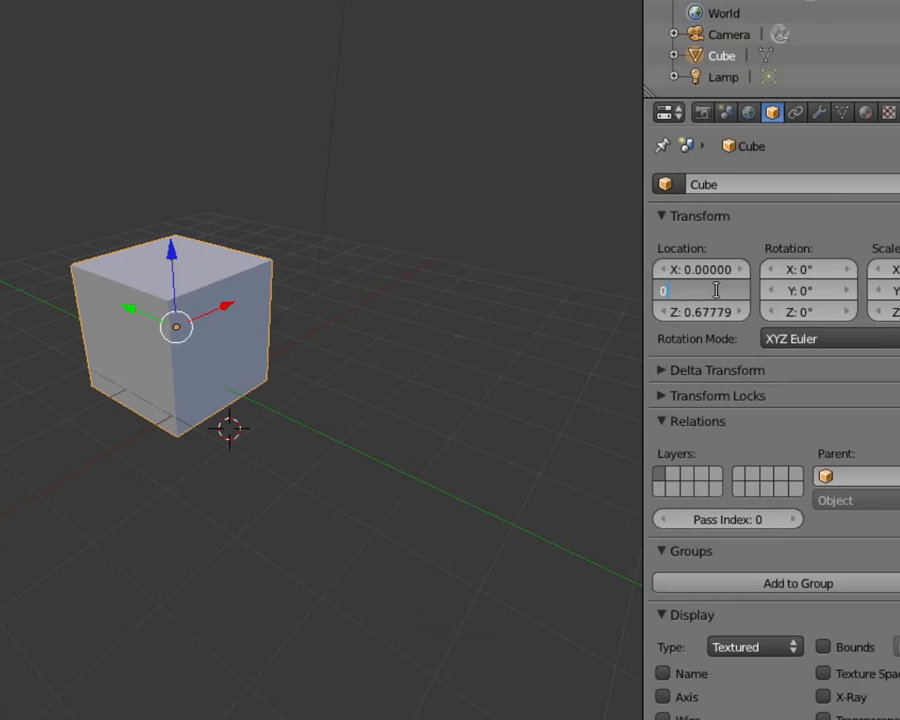
key("Return")
left_click(702, 312)
type("0")
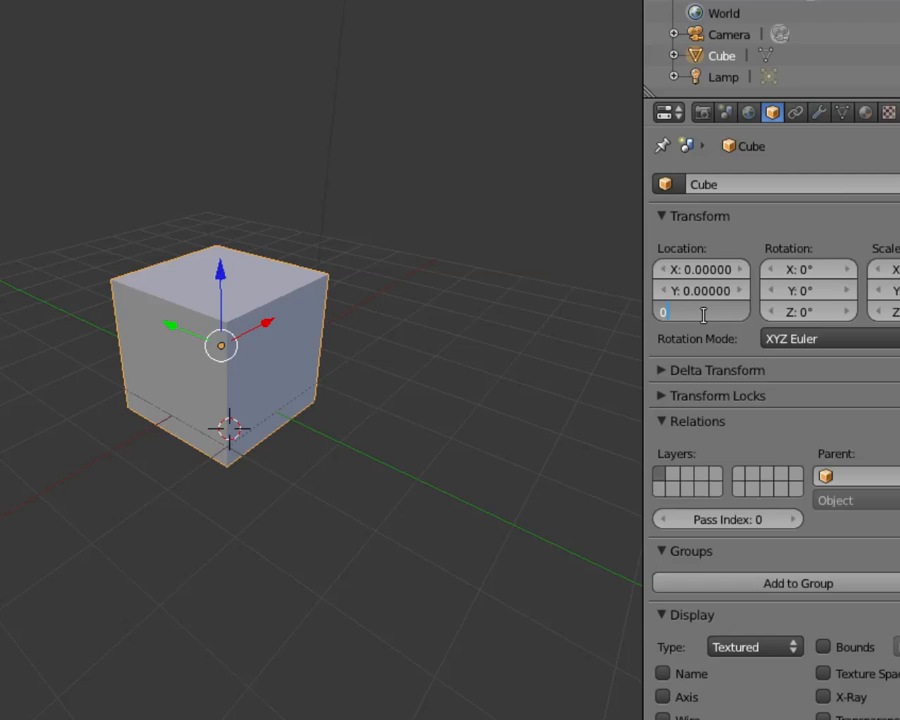
key("Tab")
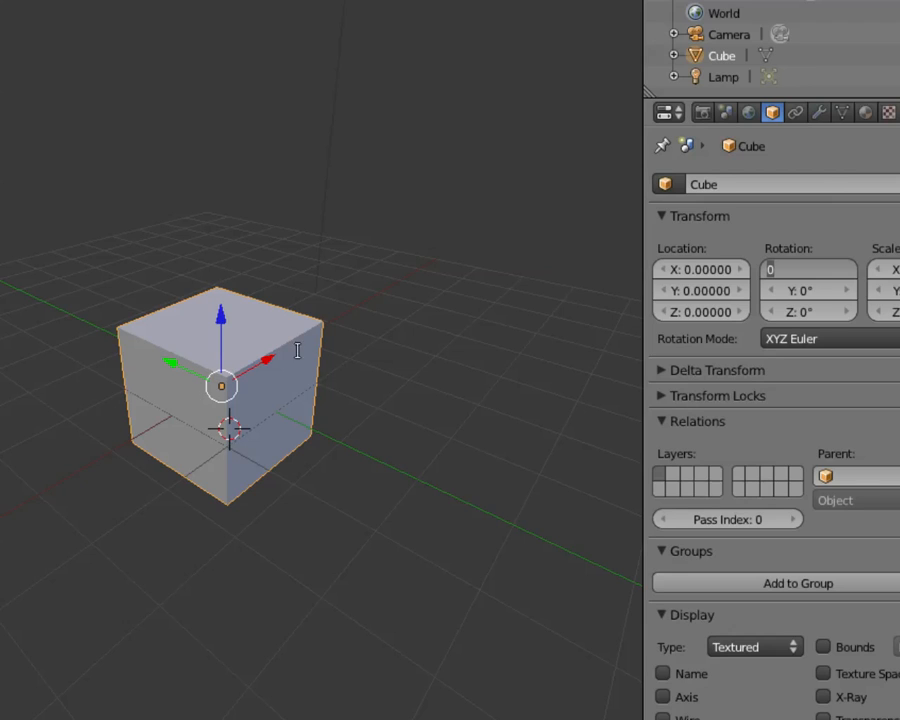
key("Return")
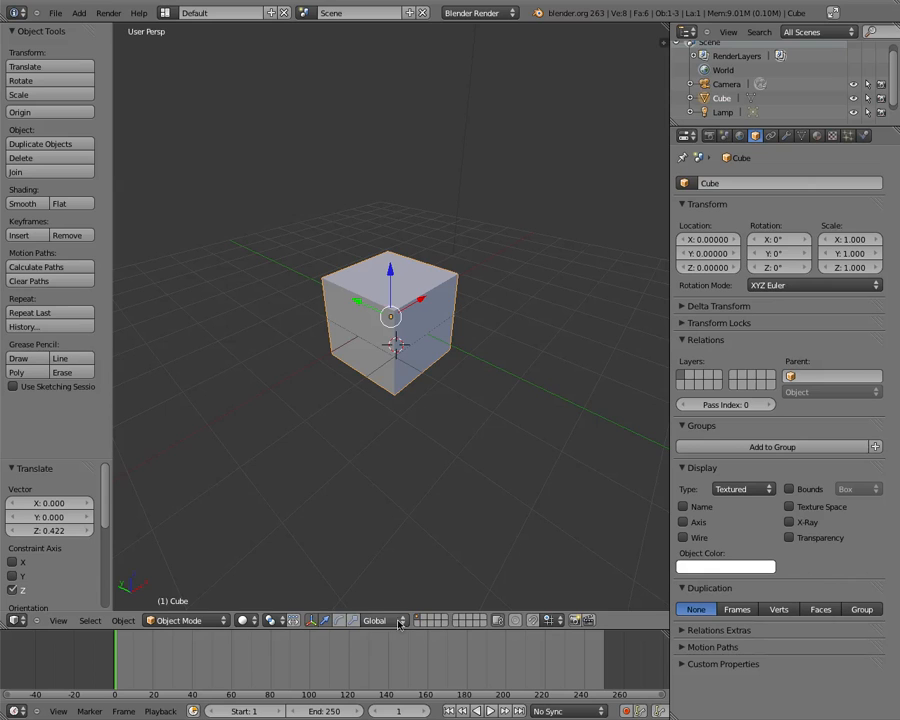
Switch to the rotation manipulator, try rotating the cube about the X axis, and undo that rotation.
left_click(342, 621)
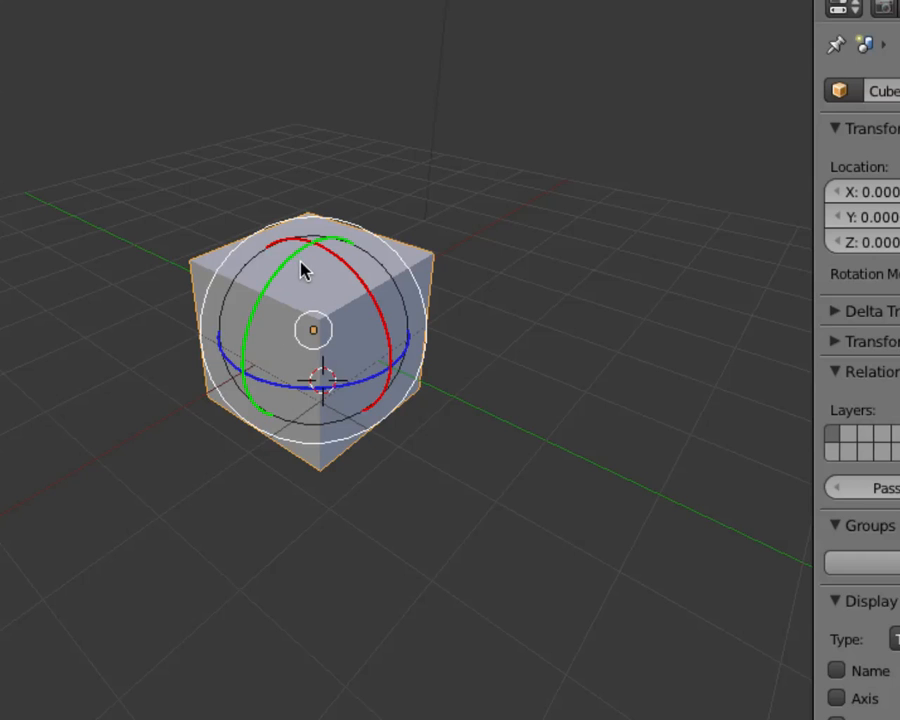
left_click_drag(322, 259, 348, 297)
key("ctrl+z")
Try rotating the cube about the Y axis, undo it, and try a rotation about the Z axis.
left_click_drag(263, 297, 238, 381)
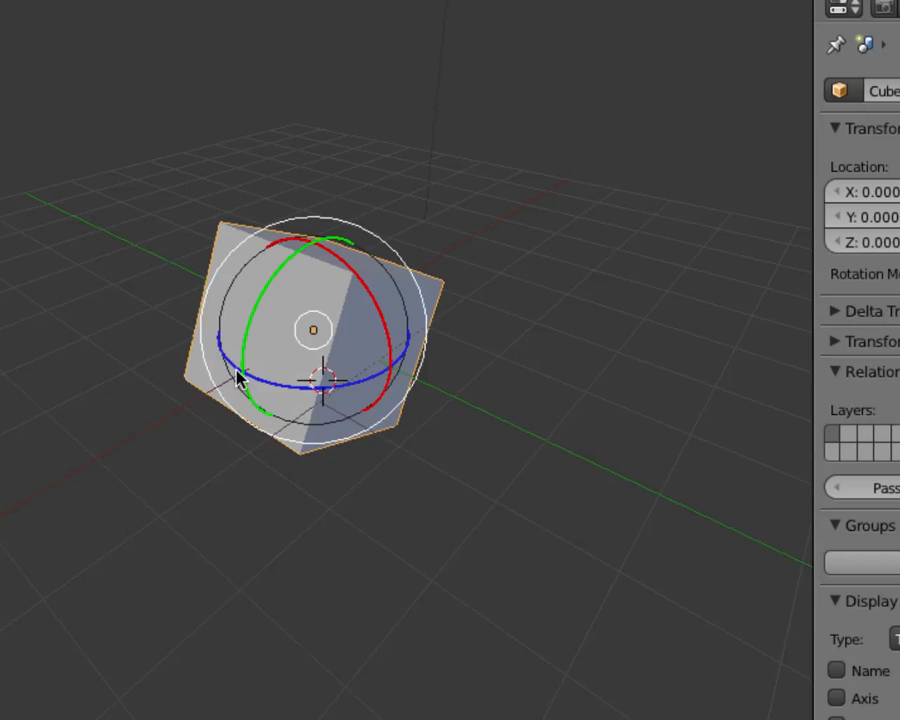
key("ctrl+z")
mouse_move(278, 384)
left_mouse_down()
mouse_move(320, 383)
mouse_move(352, 366)
mouse_move(263, 382)
left_mouse_up()
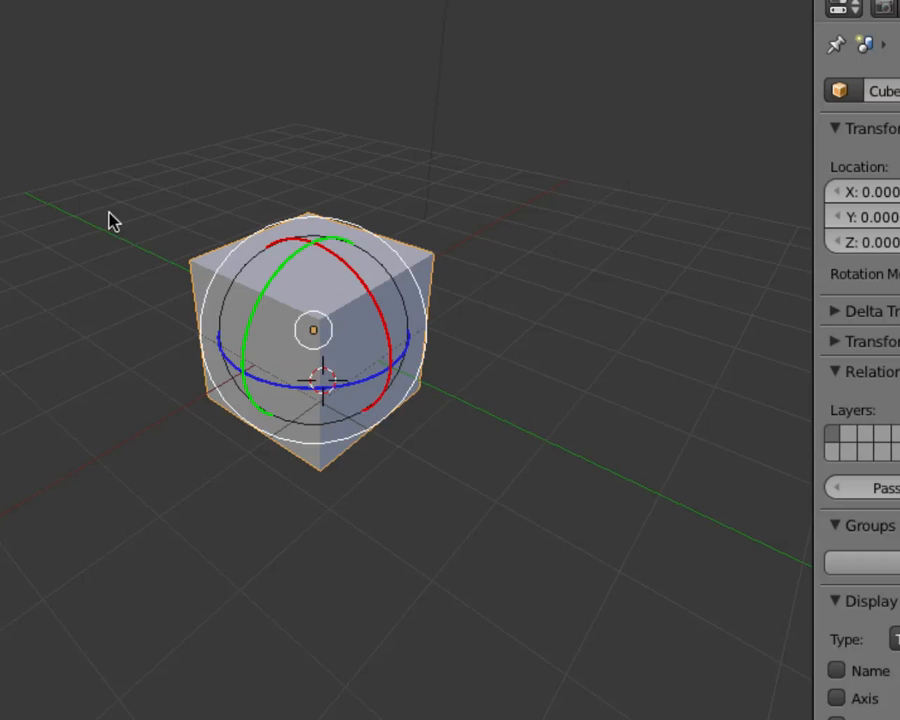
Try rotating the cube about the Y axis, try and cancel a free trackball rotation, and clear the cube's rotation.
left_click_drag(257, 325, 327, 255)
key("r")
key("r")
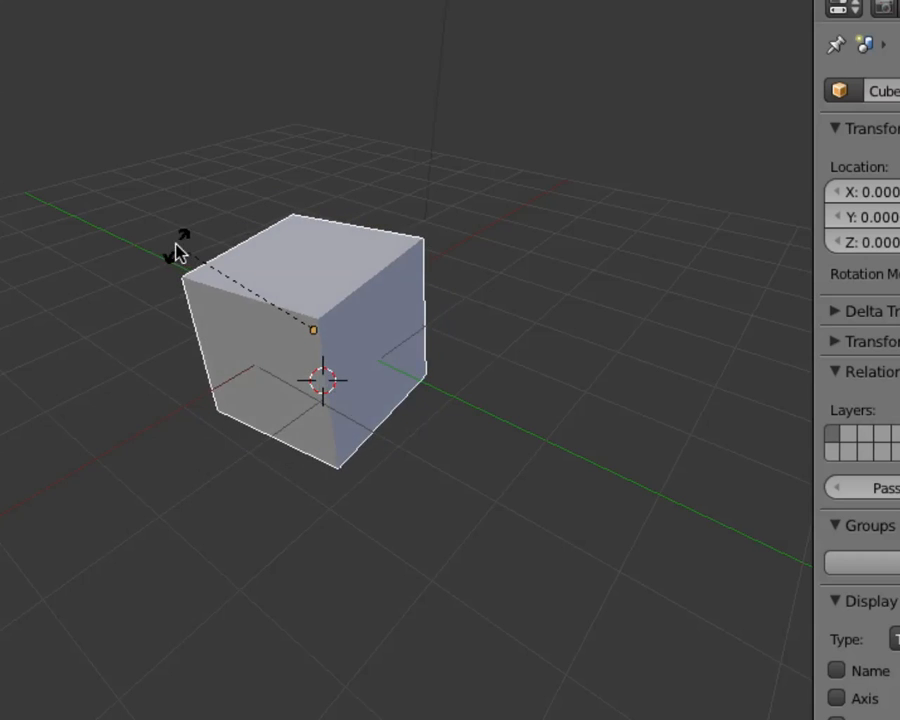
key("Escape")
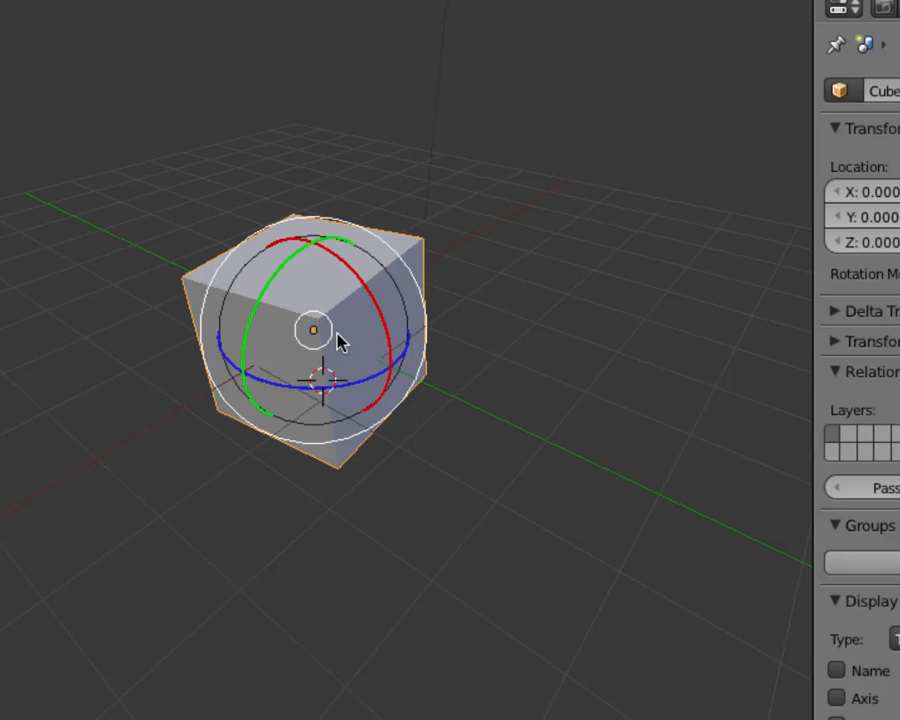
key("alt+r")
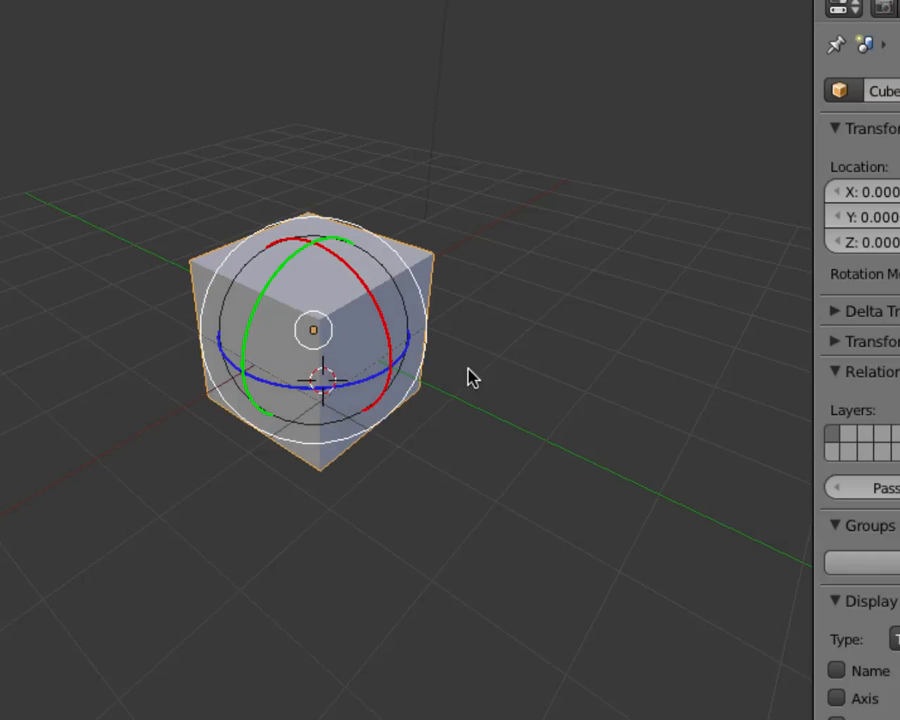
Try two more rotations of the cube with the rotation manipulator, undoing the first and clearing the second.
middle_click_drag(470, 383, 384, 382)
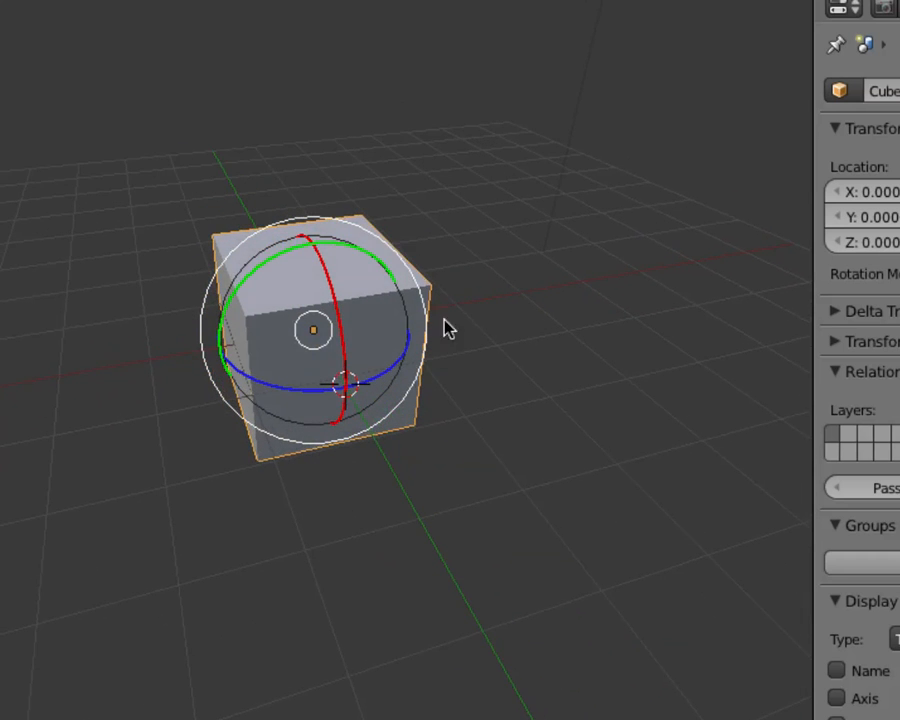
left_click_drag(207, 307, 413, 325)
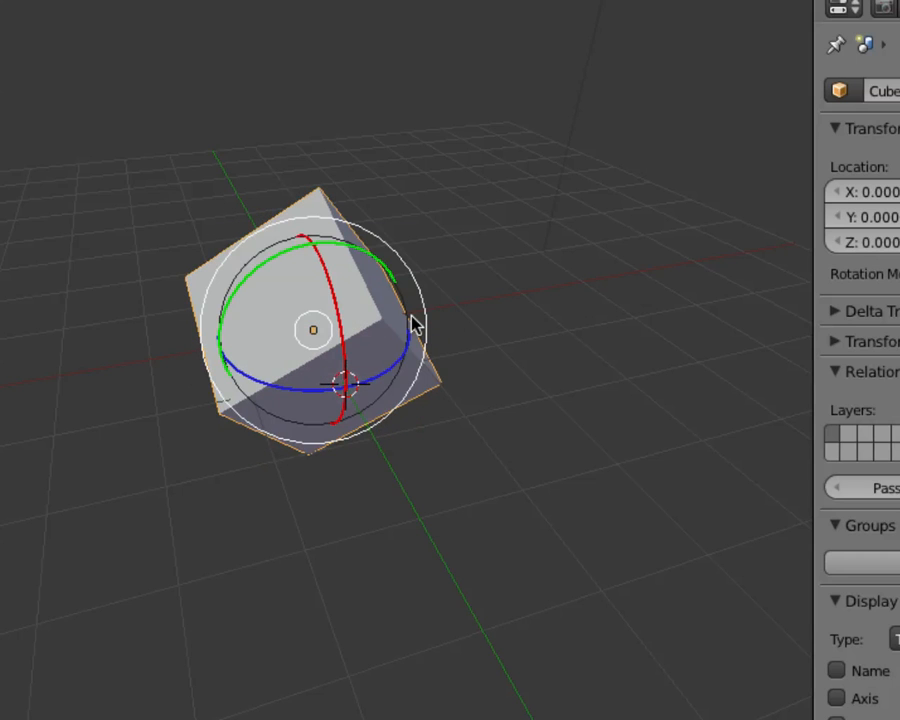
key("ctrl+z")
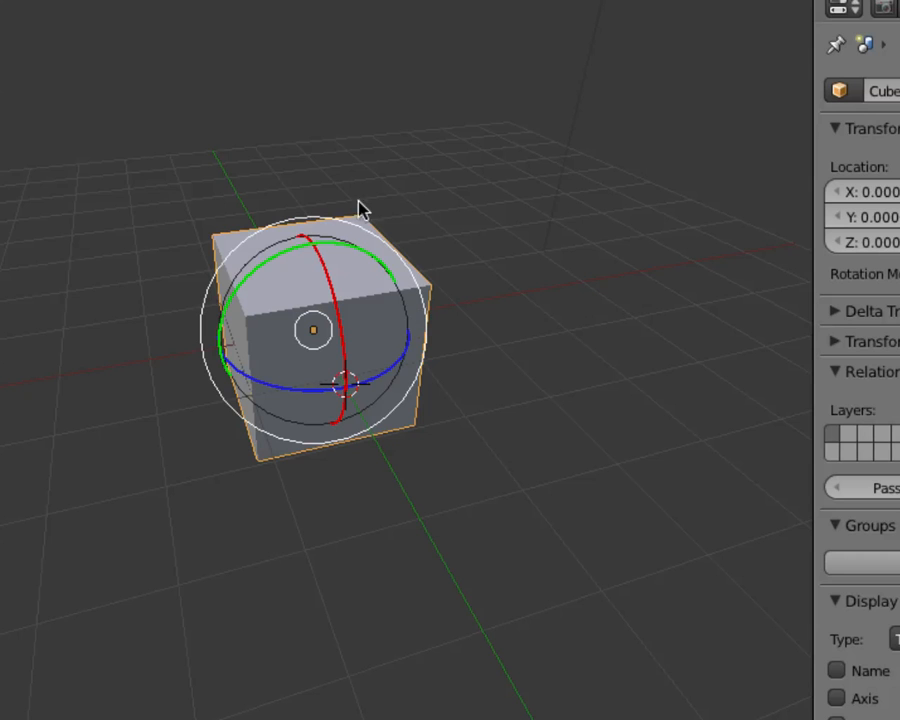
left_click_drag(245, 249, 388, 228)
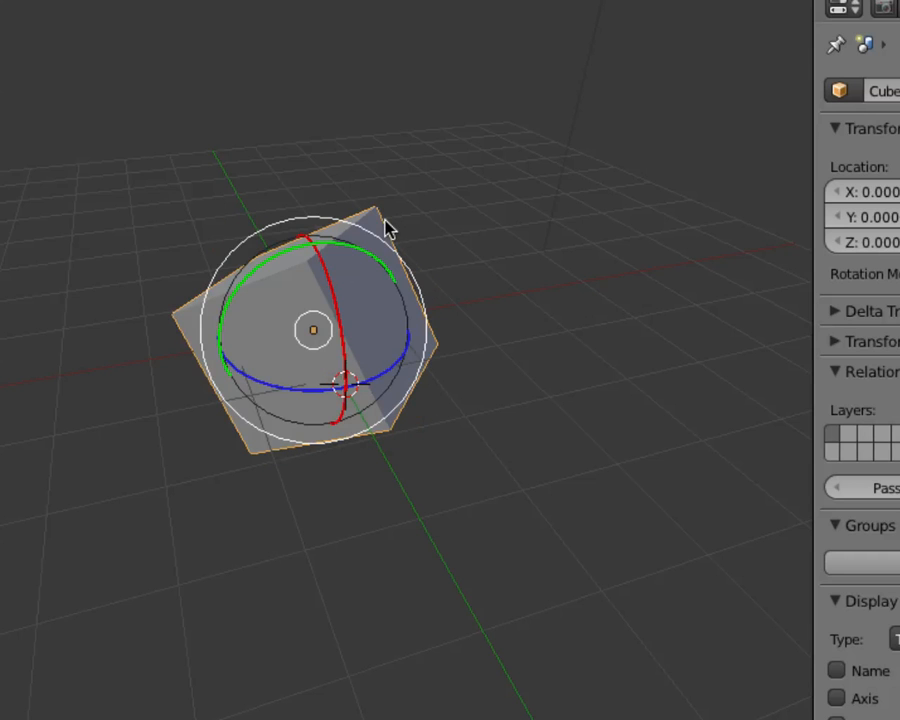
key("alt+r")
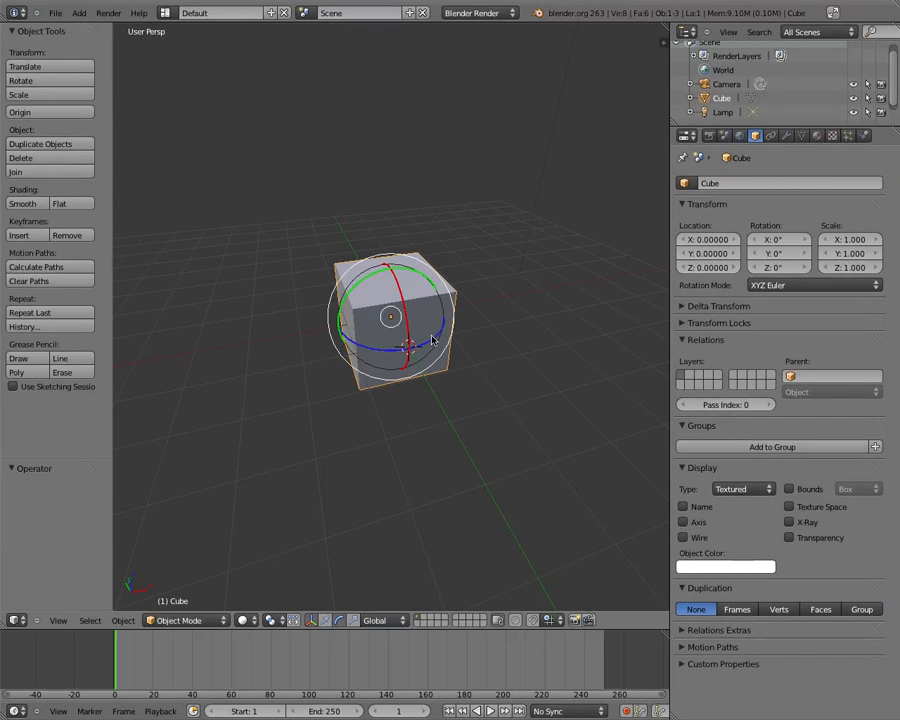
Switch to the scale manipulator and try scaling the cube to about 2.911 along X, then along Z, undoing each.
left_click(354, 620)
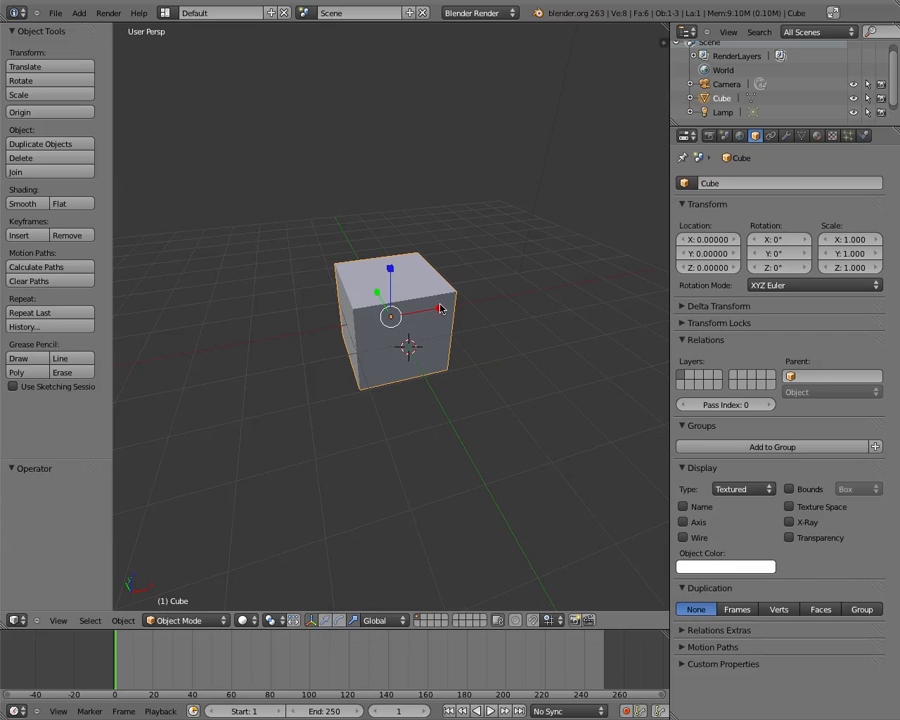
left_click_drag(439, 311, 532, 293)
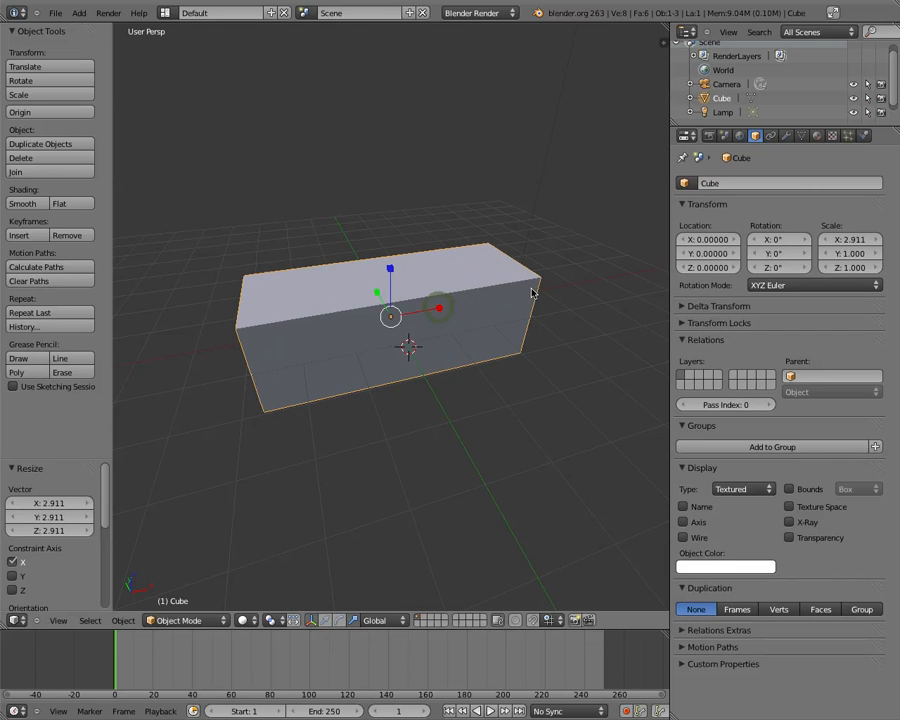
key("ctrl+z")
left_click_drag(390, 274, 392, 177)
key("ctrl+z")
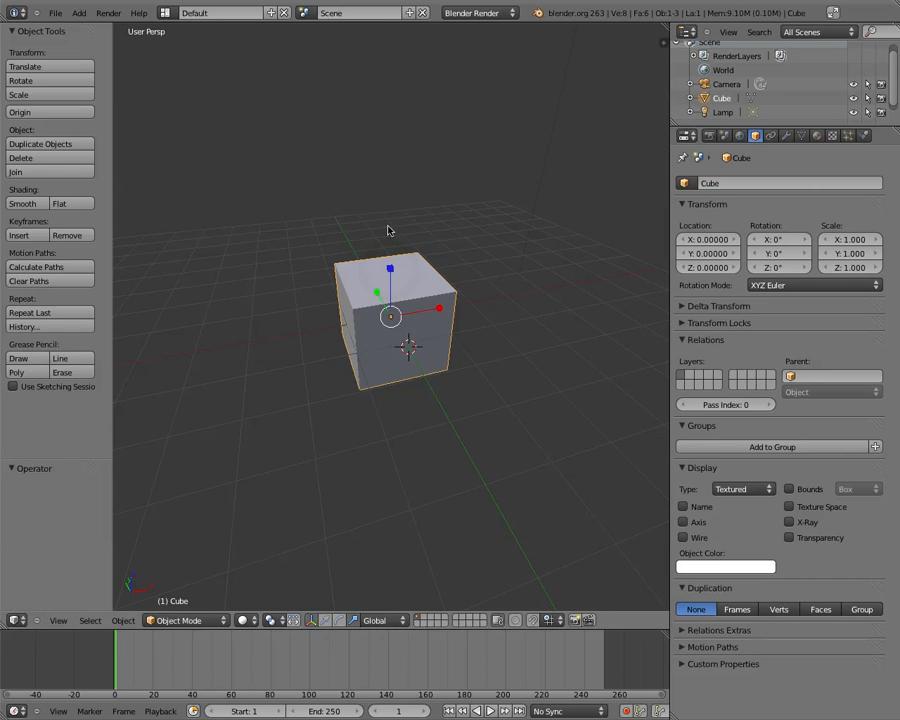
Try scaling the cube to about 3.418 along Y, then uniformly from the manipulator's centre, undoing each change.
left_click_drag(378, 297, 342, 241)
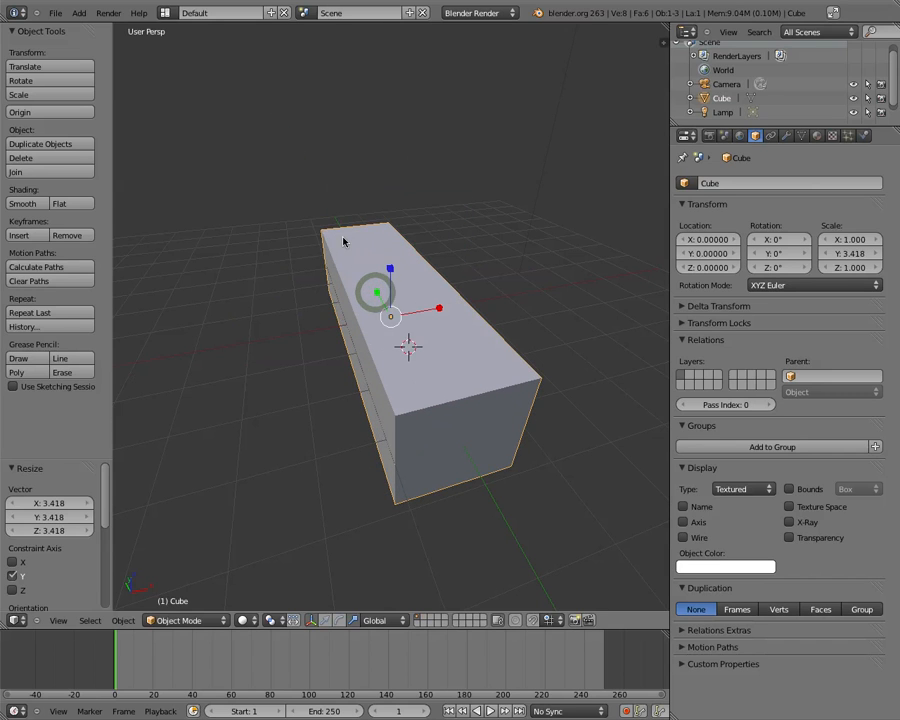
key("ctrl+z")
mouse_move(397, 313)
left_mouse_down()
mouse_move(416, 289)
mouse_move(405, 308)
left_mouse_up()
key("ctrl+z")
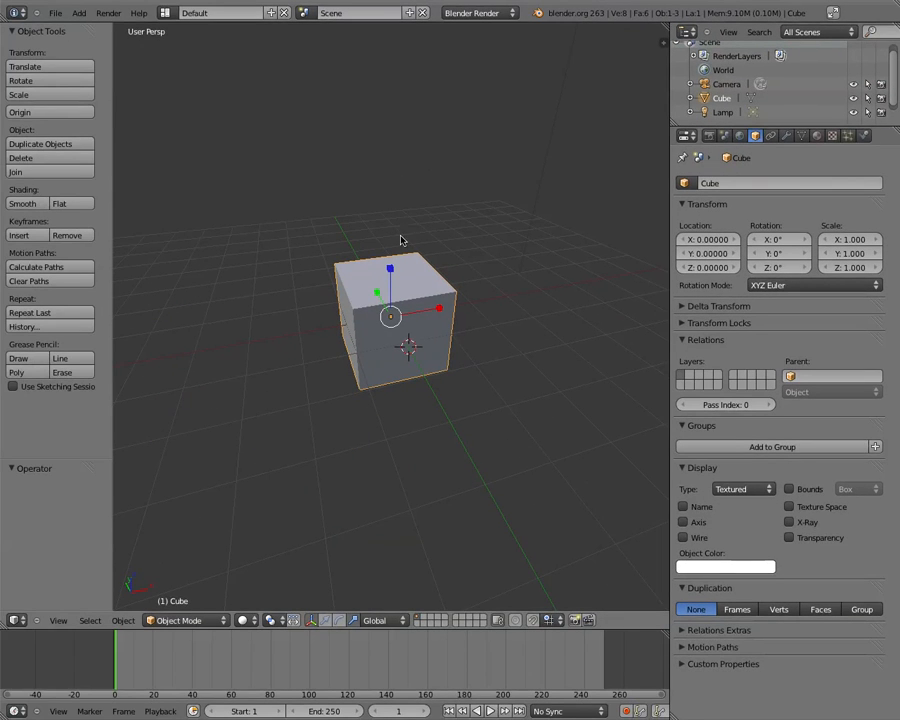
Set the cube's Y rotation to 45° in its object properties and undo the change.
left_click(776, 254)
type("45")
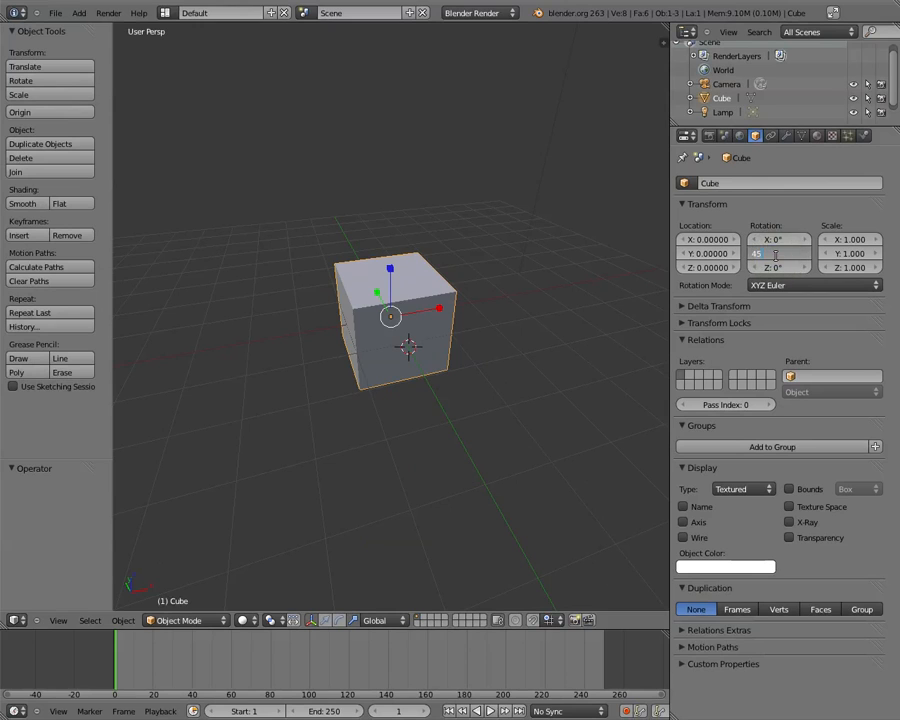
key("Return")
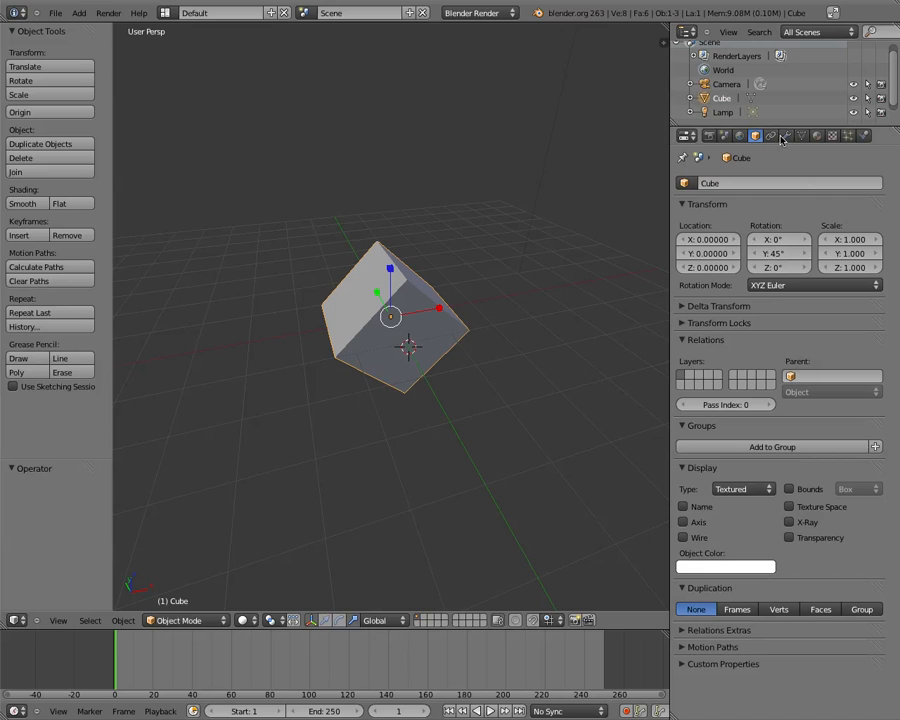
key("ctrl+z")
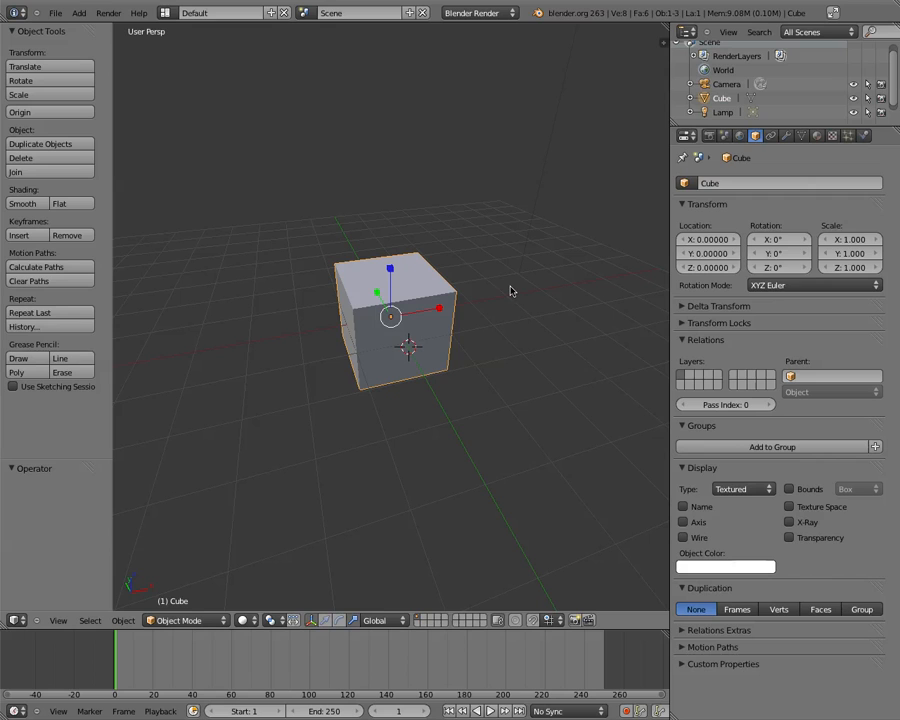
Switch back to the translate manipulator and place the 3D cursor at several spots around the cube.
left_click(326, 620)
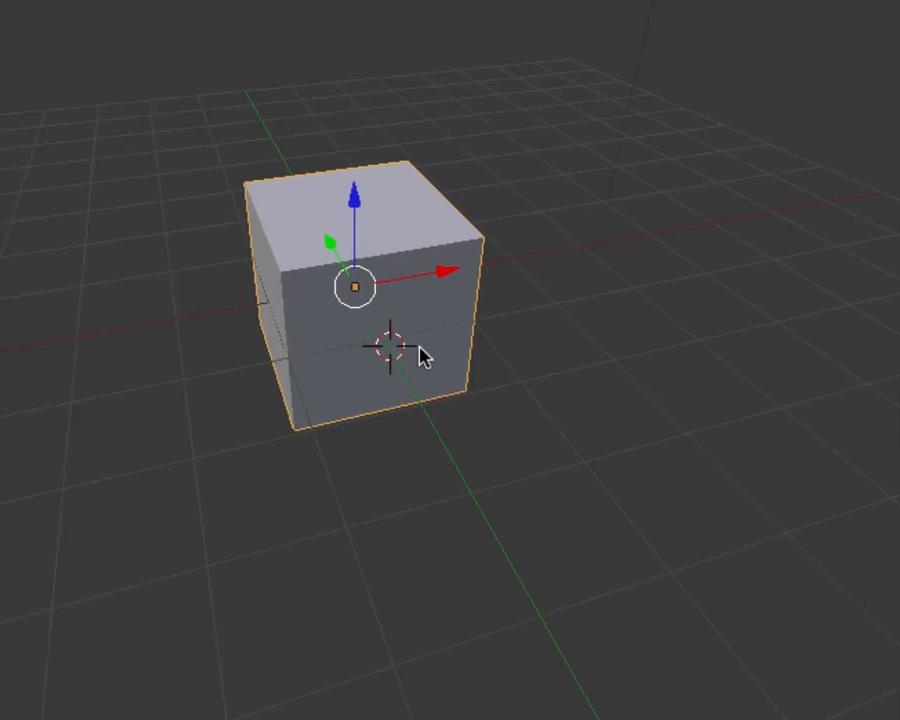
left_click(513, 304)
left_click(606, 466)
left_click(391, 513)
left_click(231, 493)
left_click(352, 546)
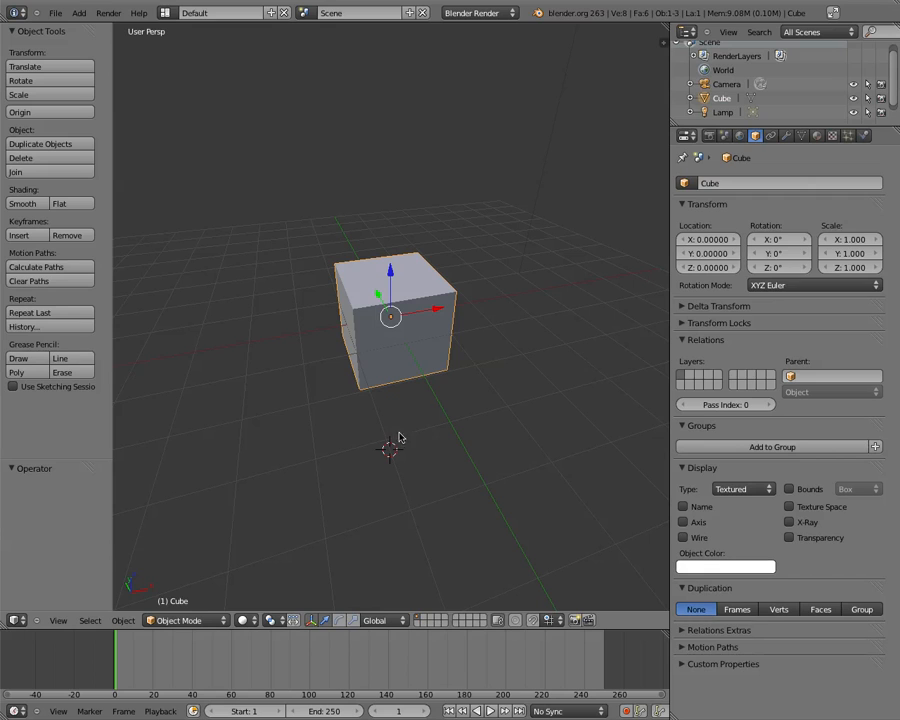
Browse the operator search list, dismiss it without running a command, and place the 3D cursor just below the cube.
key("space")
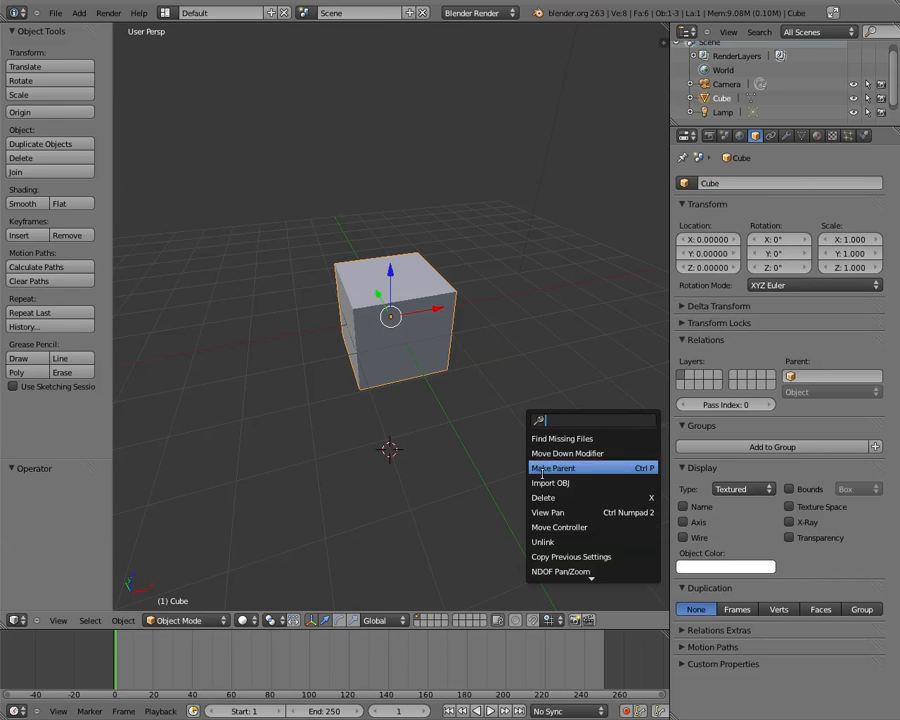
scroll(592, 572, "down", 12)
scroll(591, 574, "up", 6)
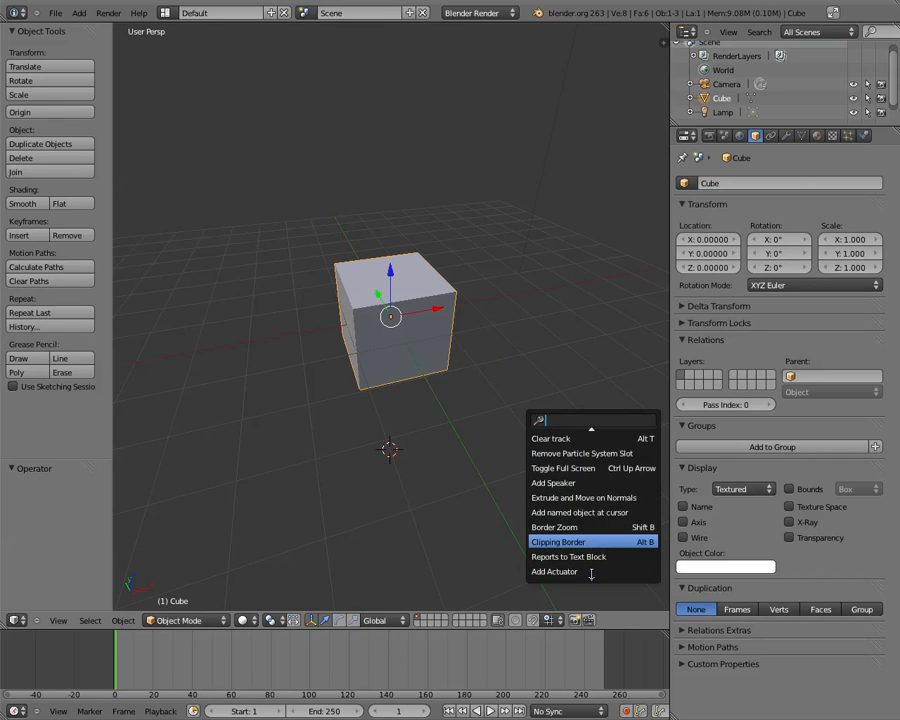
scroll(591, 573, "up", 11)
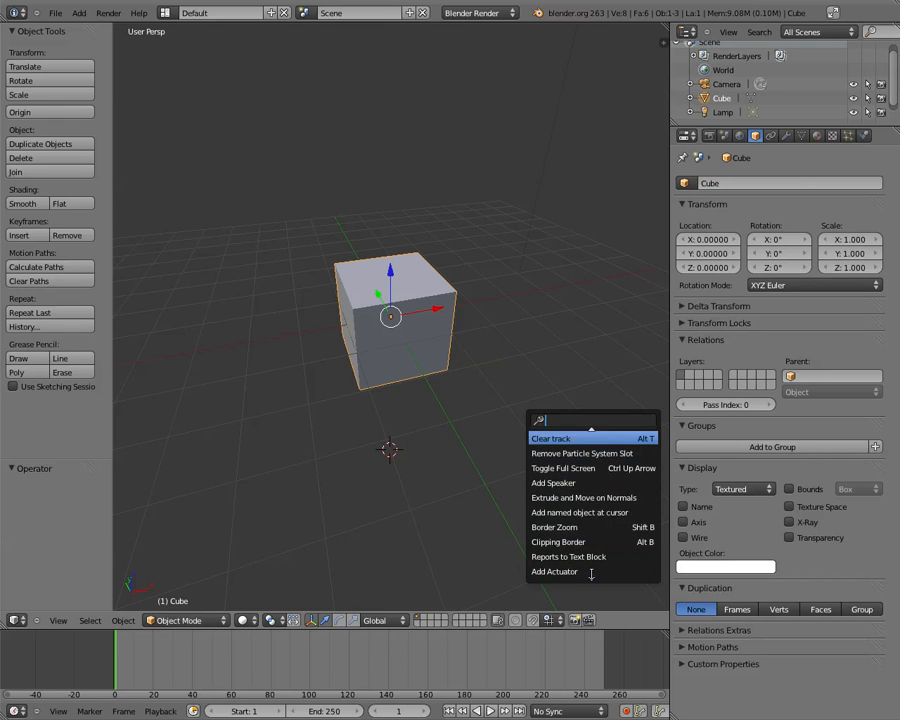
left_click(454, 463)
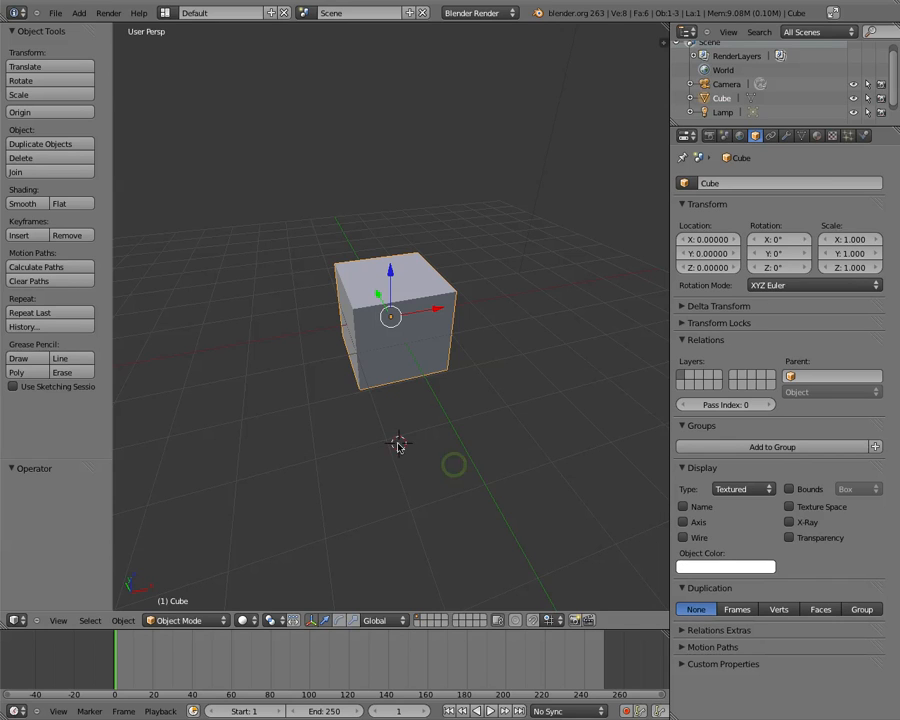
right_click(454, 447)
right_click(454, 447)
Add a UV sphere mesh to the scene at the 3D cursor.
left_click(79, 13)
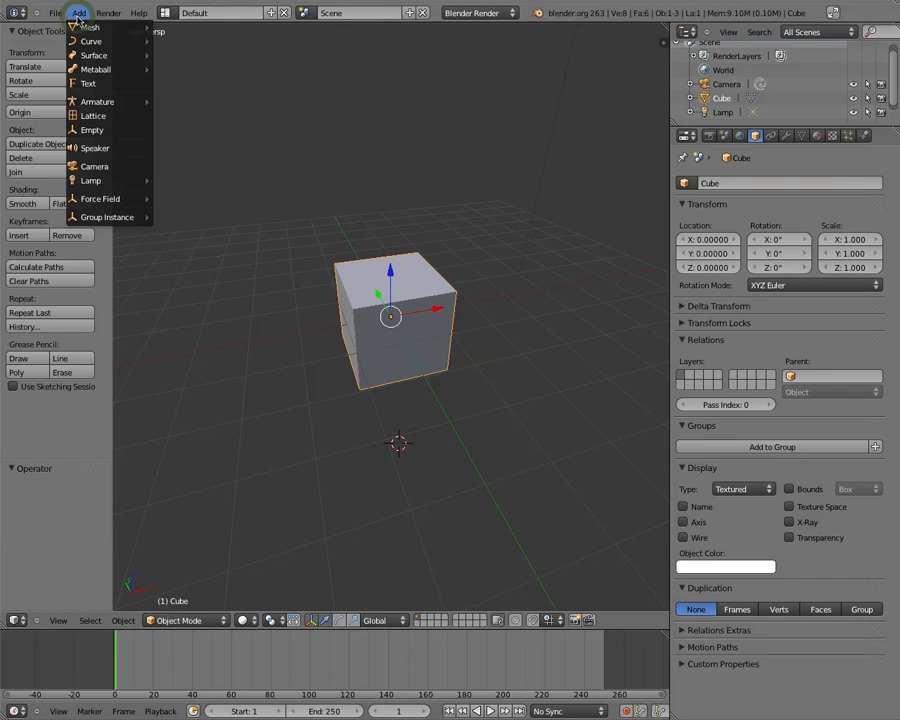
mouse_move(81, 33)
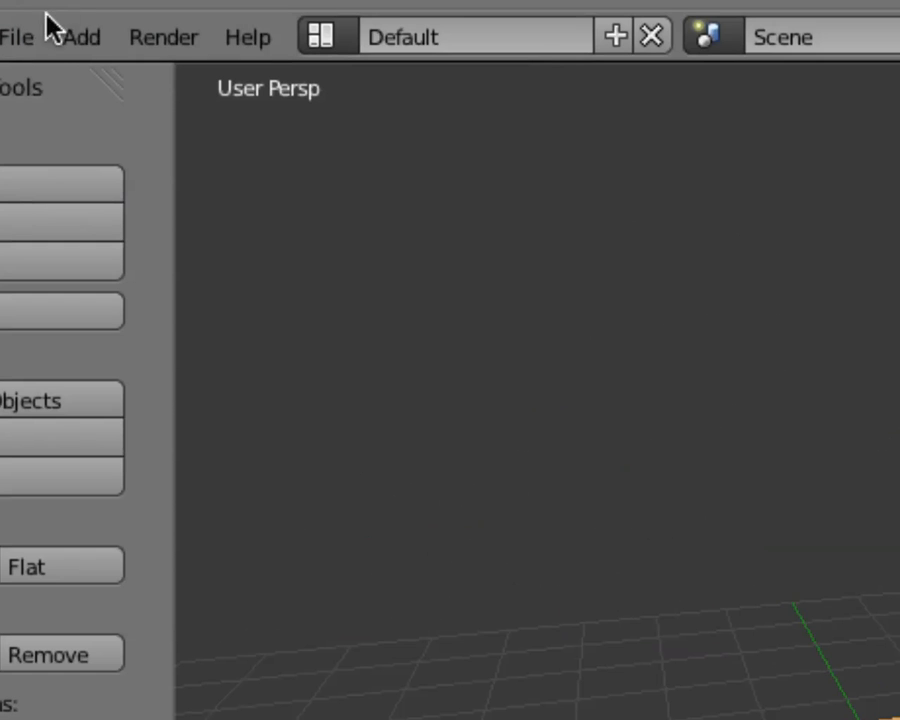
left_click(78, 16)
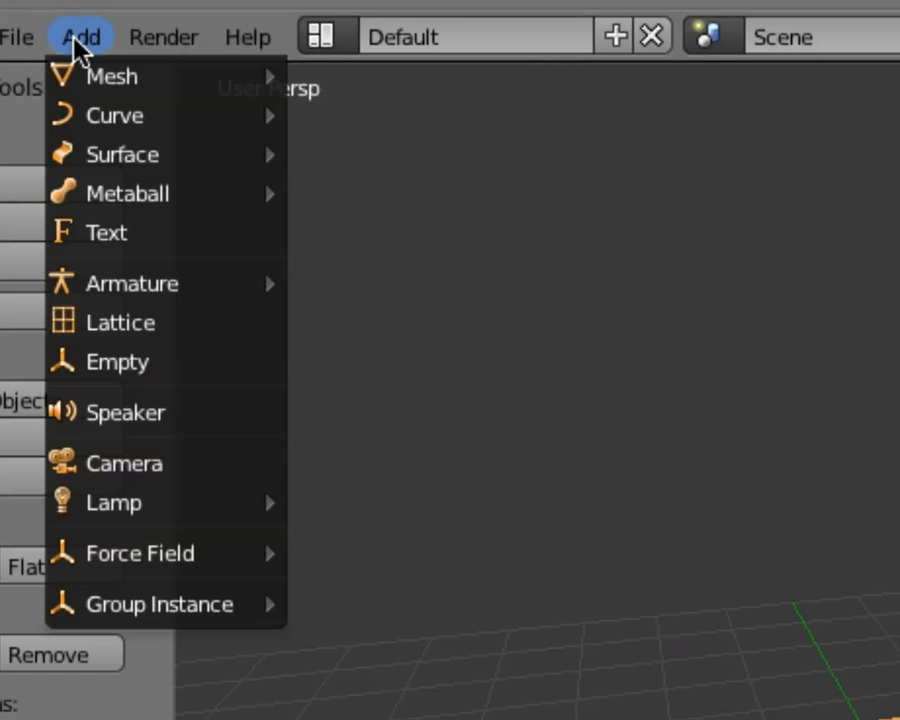
mouse_move(92, 80)
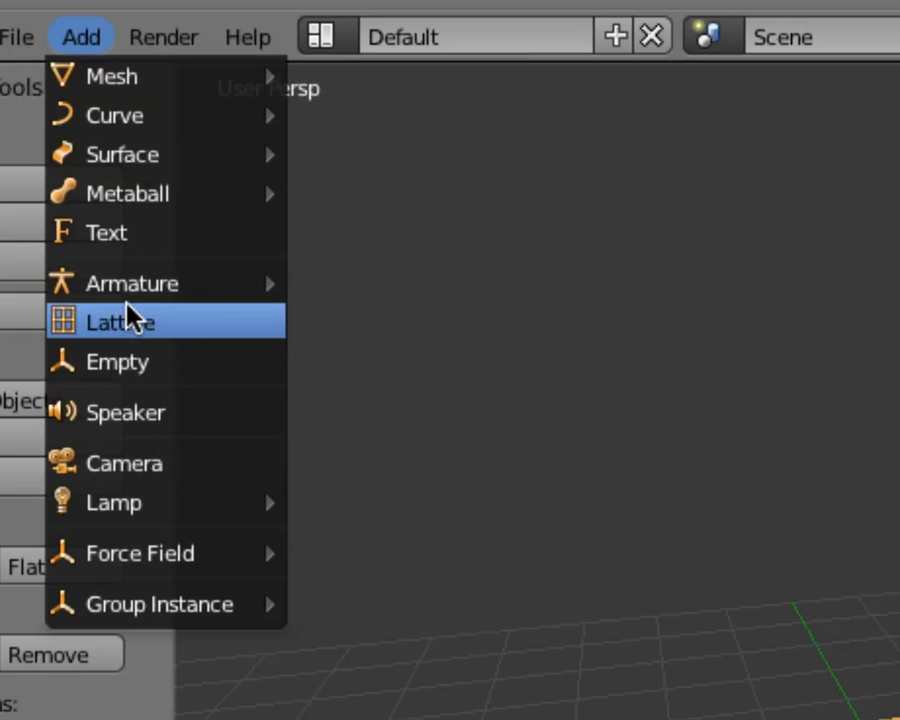
mouse_move(143, 560)
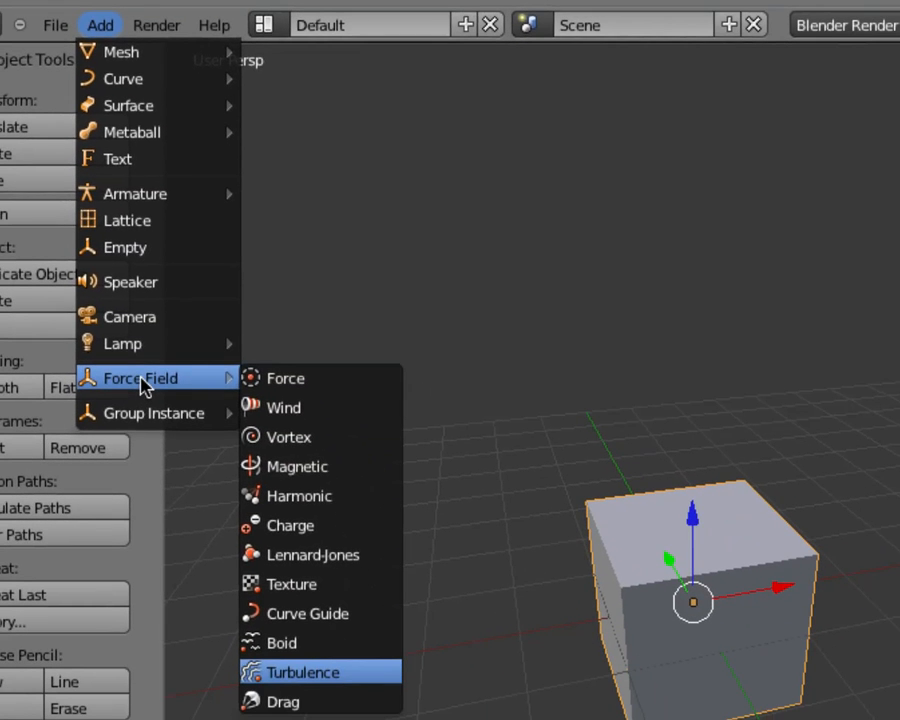
left_click(107, 27)
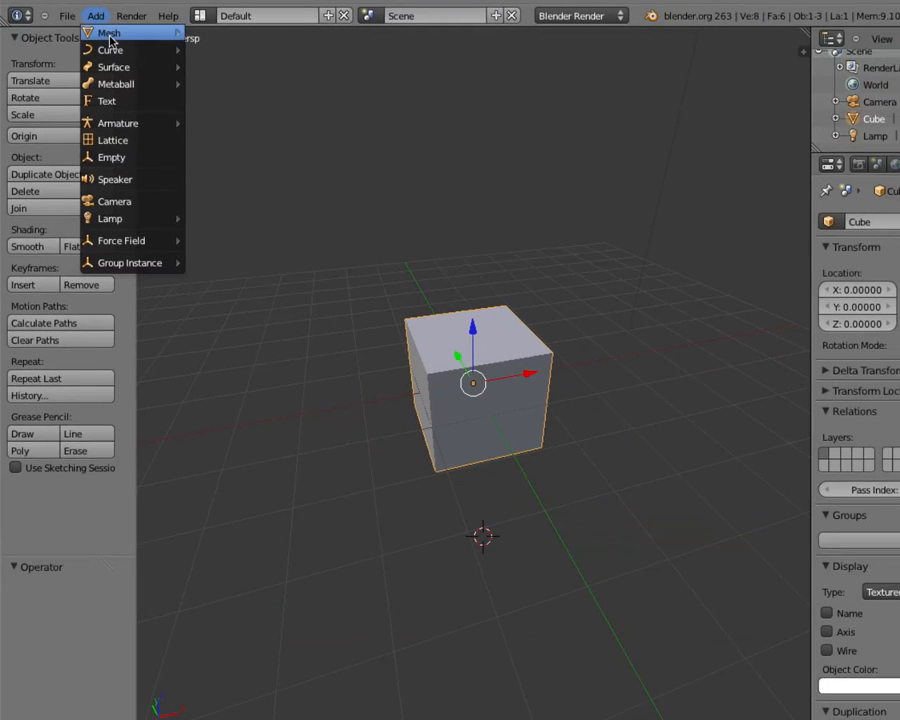
mouse_move(110, 40)
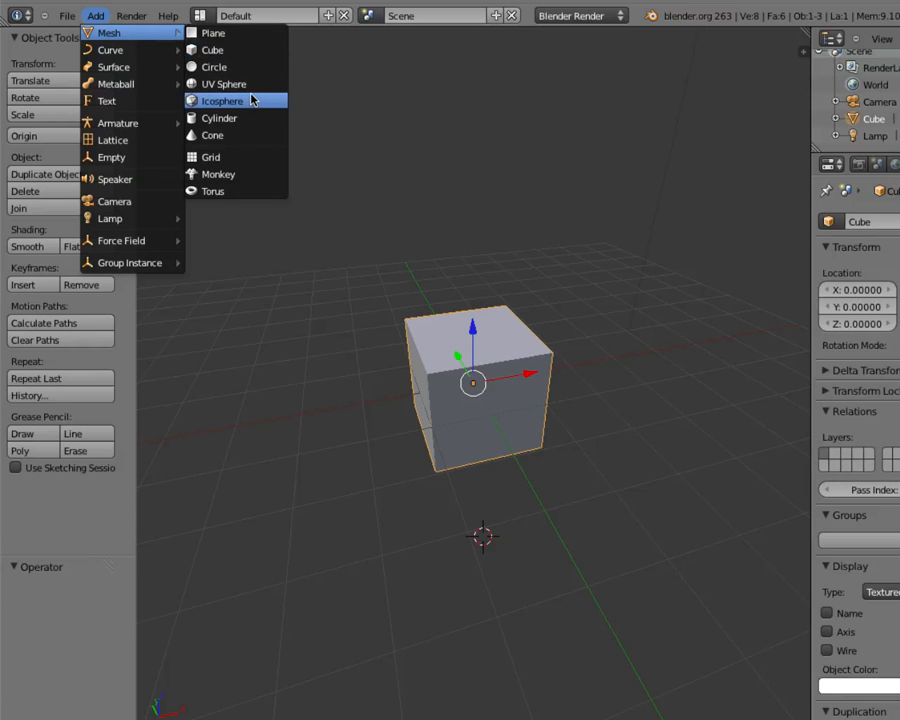
left_click(247, 89)
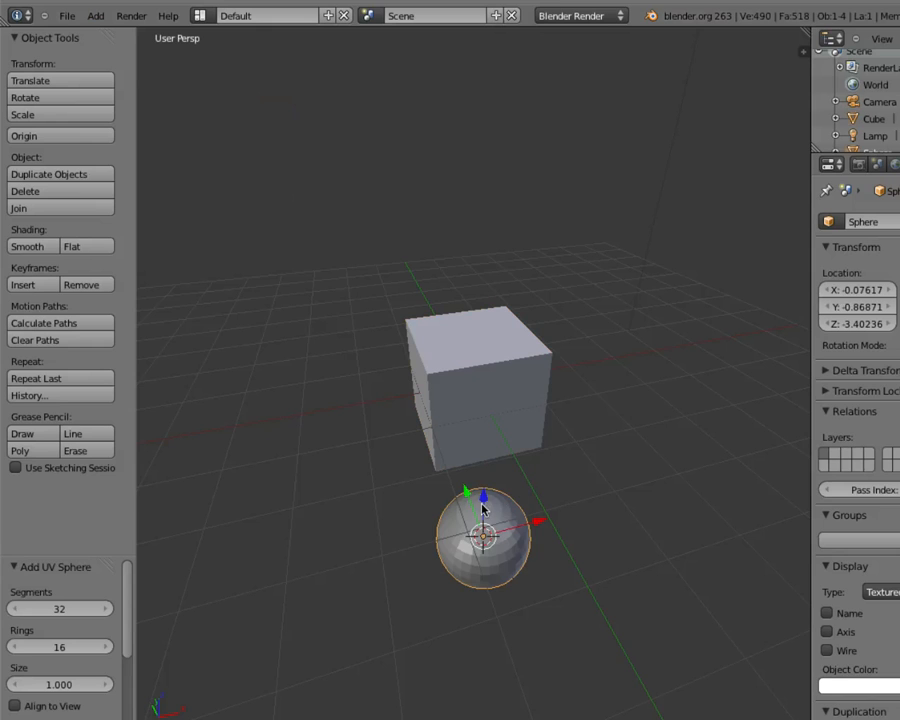
Move the new sphere upward along the Z axis, then shift it along the Y axis away from the cube.
middle_click_drag(502, 566, 589, 474)
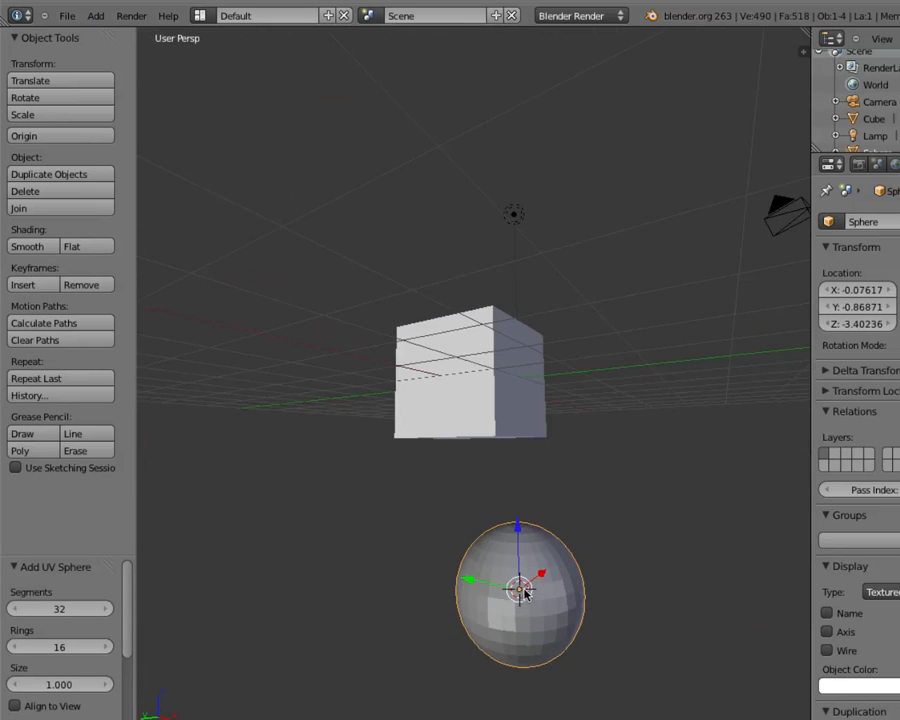
middle_click_drag(538, 578, 505, 598)
scroll(505, 598, "down", 6)
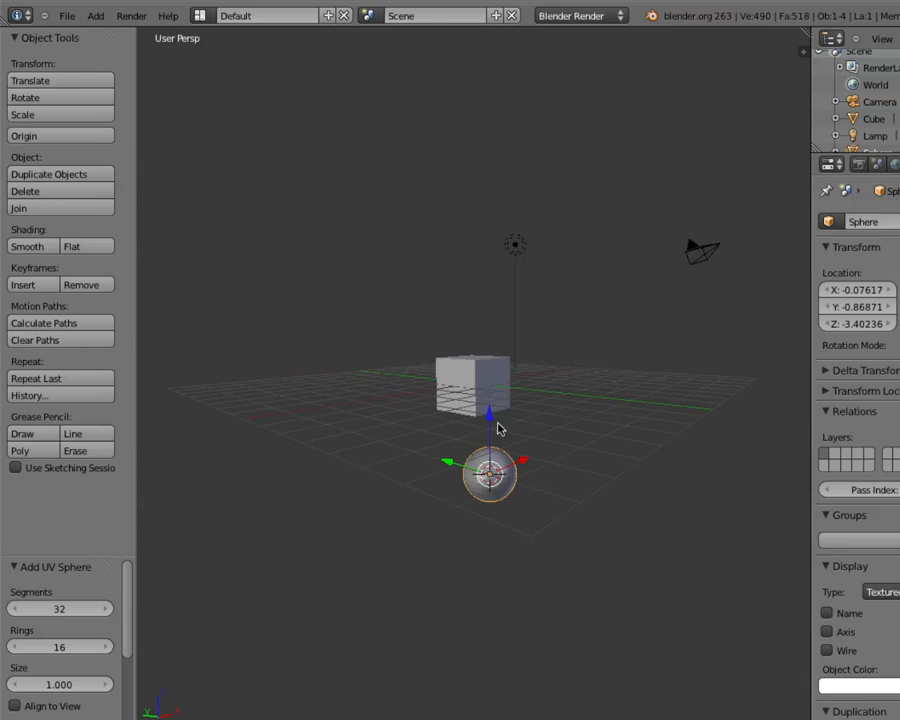
left_click_drag(492, 422, 486, 338)
left_click_drag(453, 394, 506, 409)
Select the cube and move it along the X axis to about X -6.456, away from the sphere.
middle_click_drag(524, 420, 464, 438)
right_click(474, 400)
left_click_drag(540, 388, 458, 386)
middle_click_drag(505, 405, 470, 382)
left_click(474, 390)
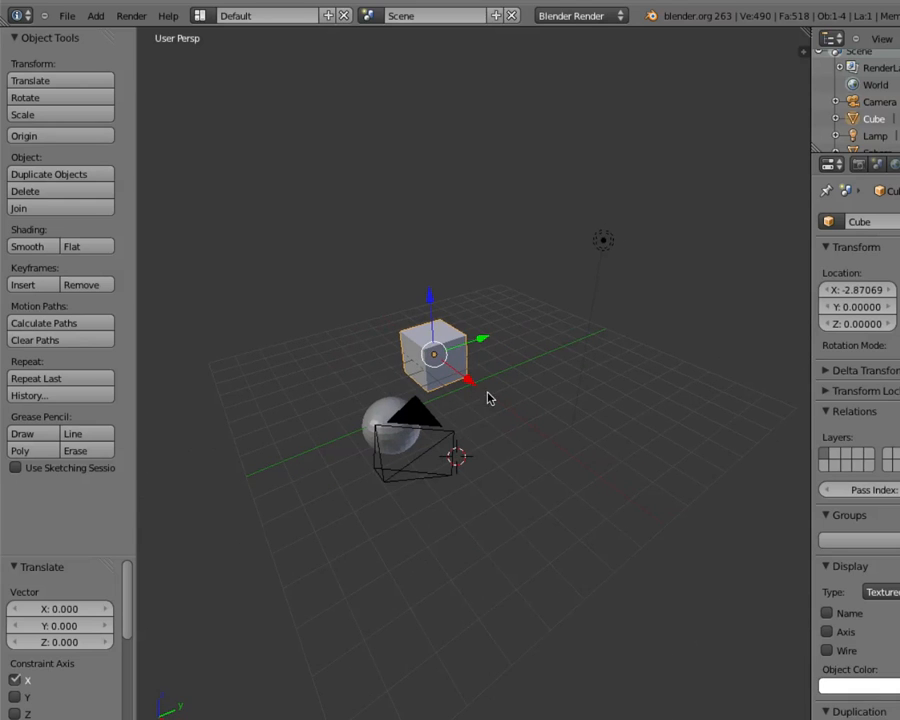
left_click_drag(472, 386, 426, 360)
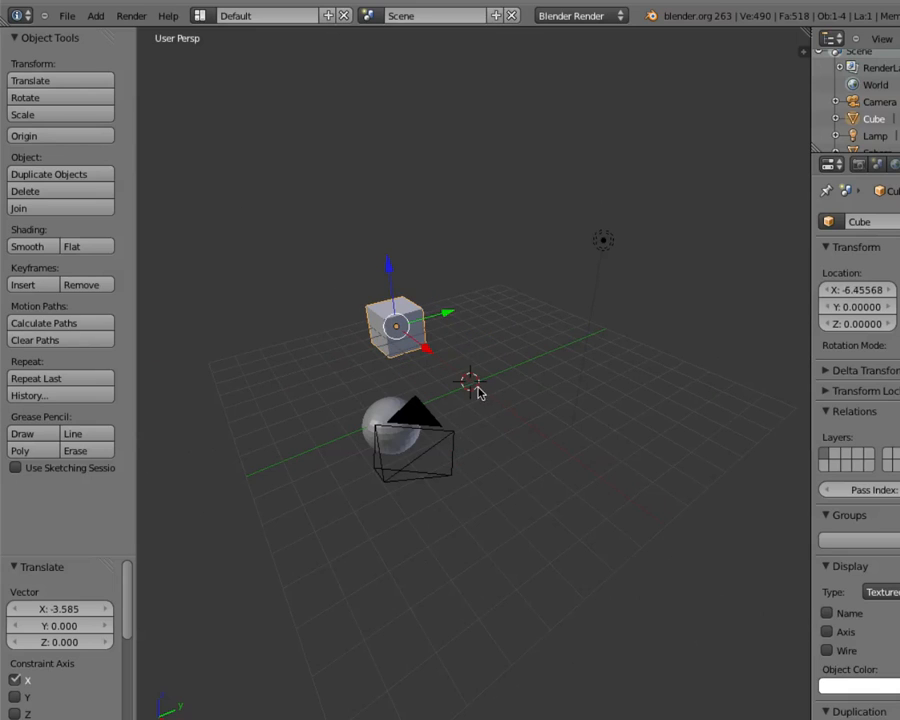
middle_click_drag(503, 438, 542, 454)
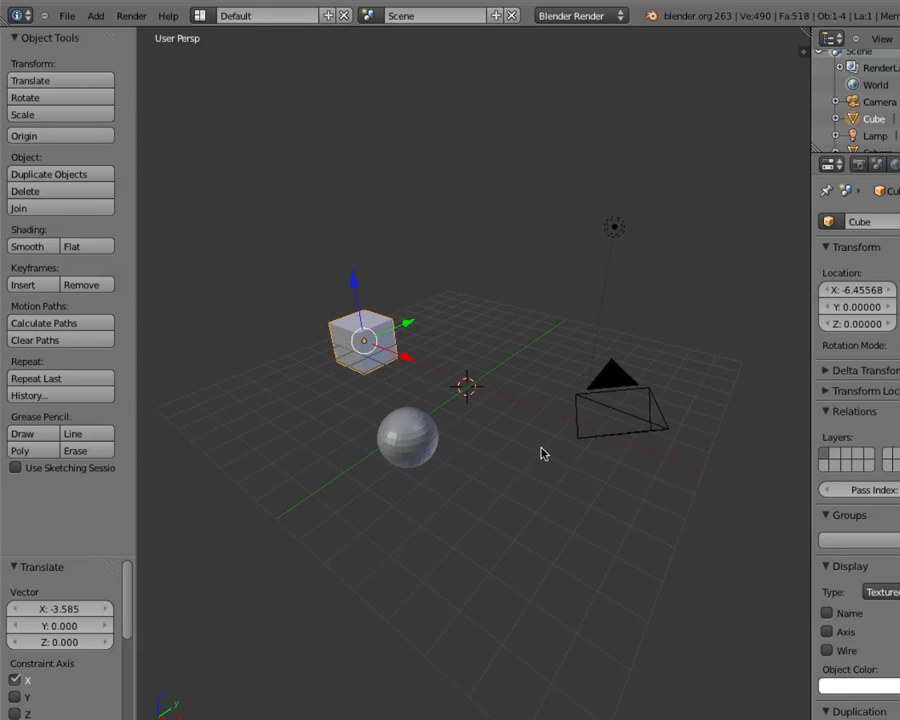
Examine the cube and sphere from several angles, selecting the sphere and then the cube again.
middle_click_drag(558, 478, 480, 420)
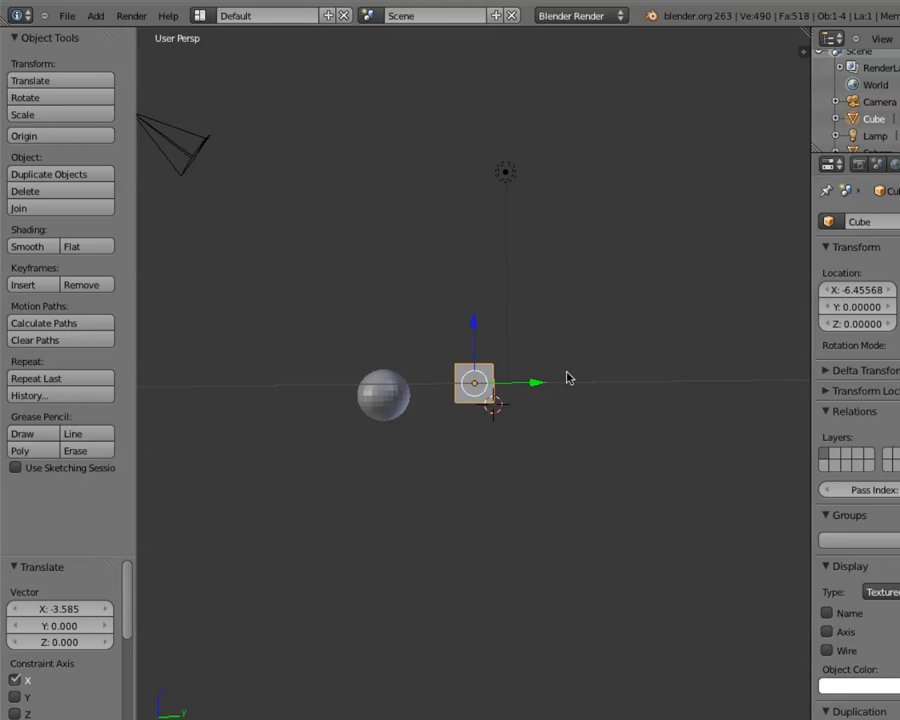
middle_click_drag(446, 400, 465, 497)
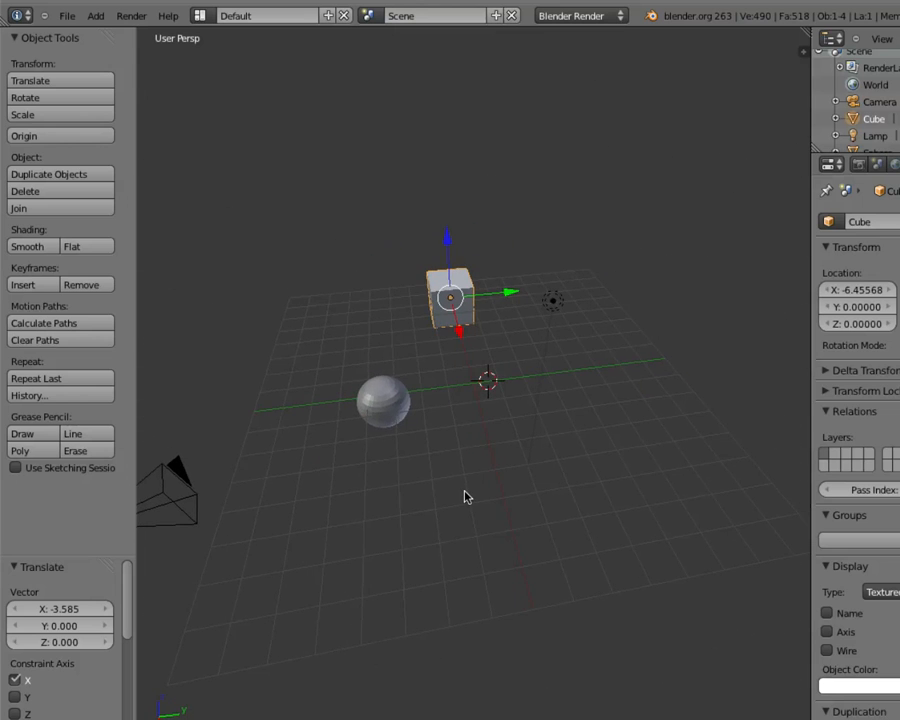
middle_click_drag(518, 472, 463, 434)
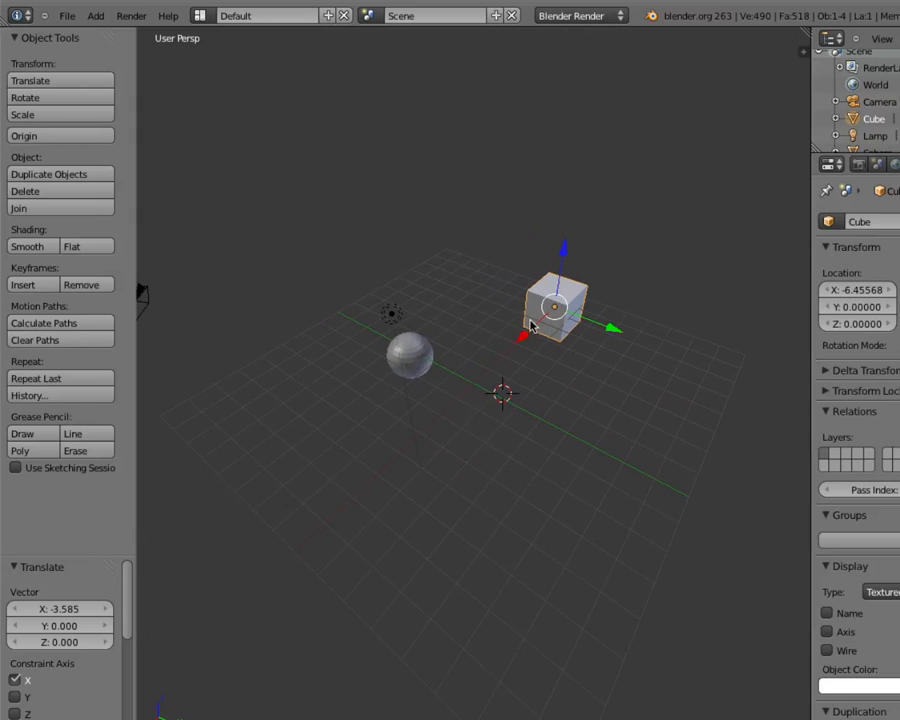
right_click(411, 354)
right_click(533, 320)
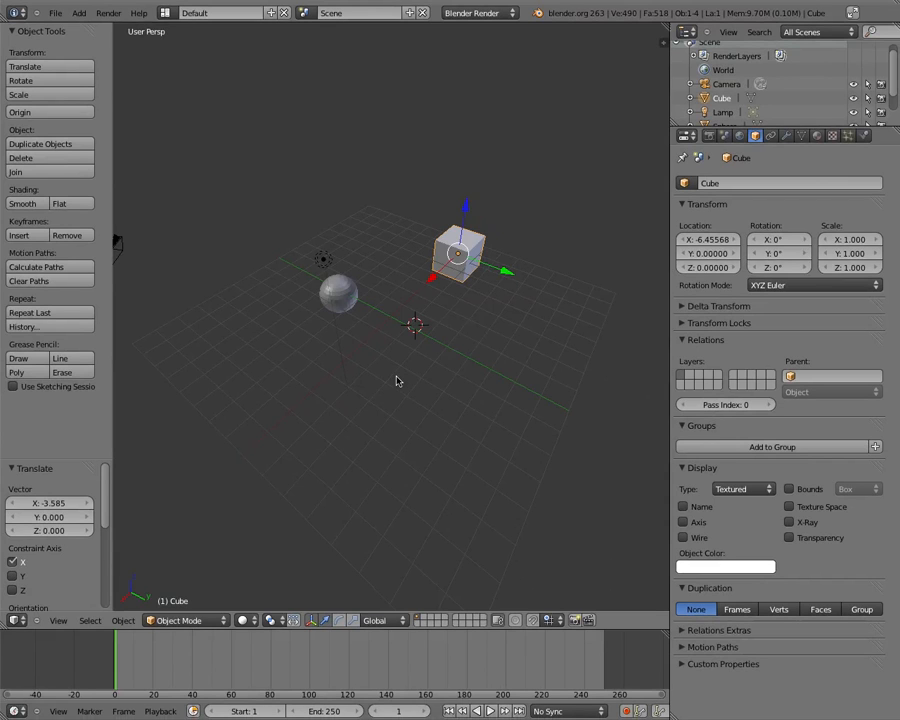
Inspect the scene from the standard top, front and right views in turn.
key("KP_8")
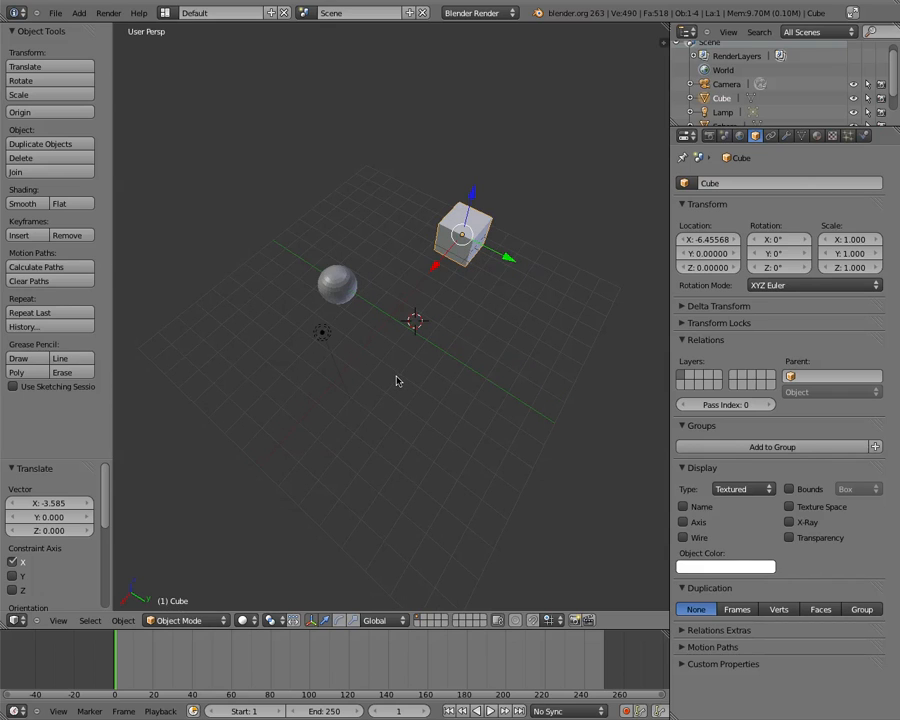
key("KP_7")
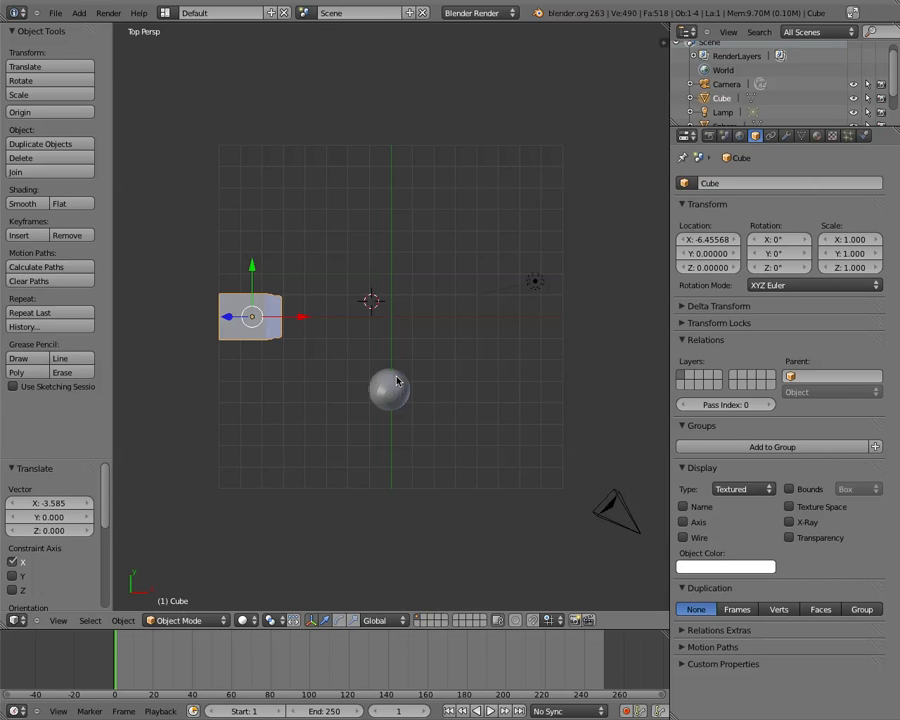
key("KP_4")
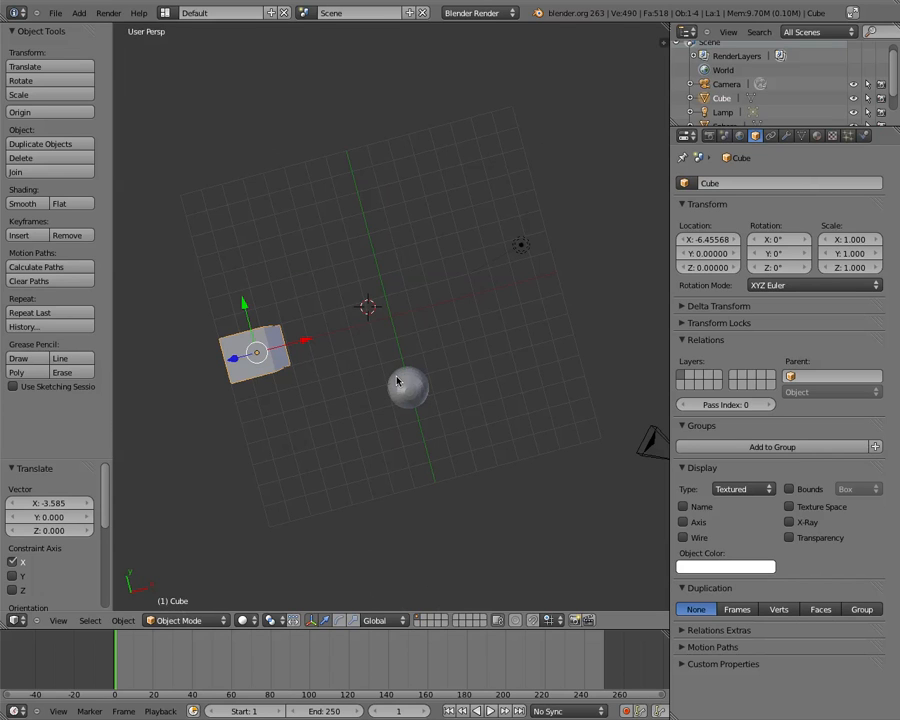
key("KP_1")
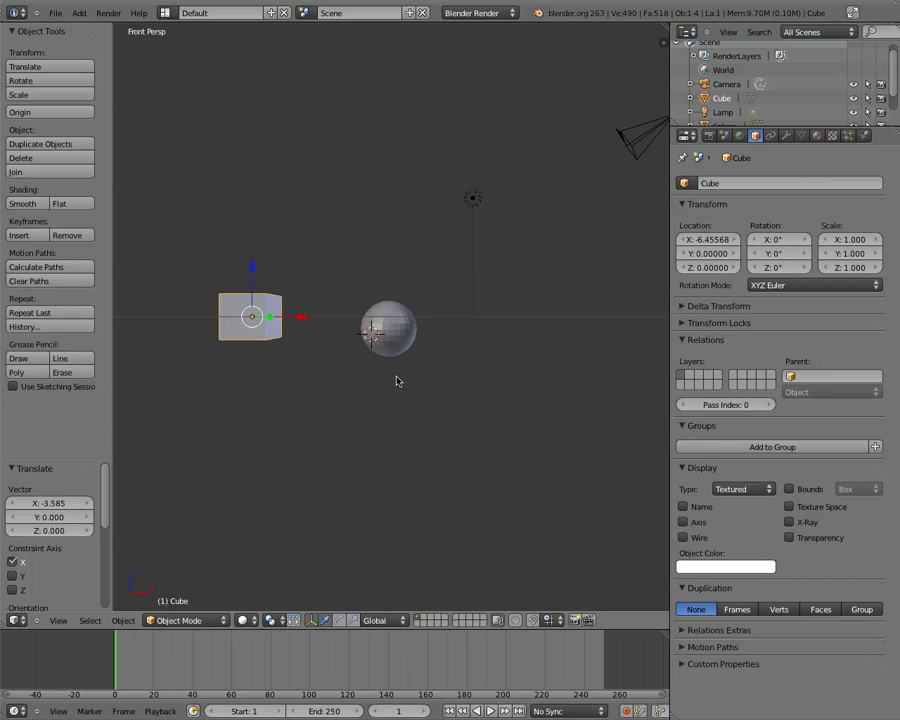
key("KP_3")
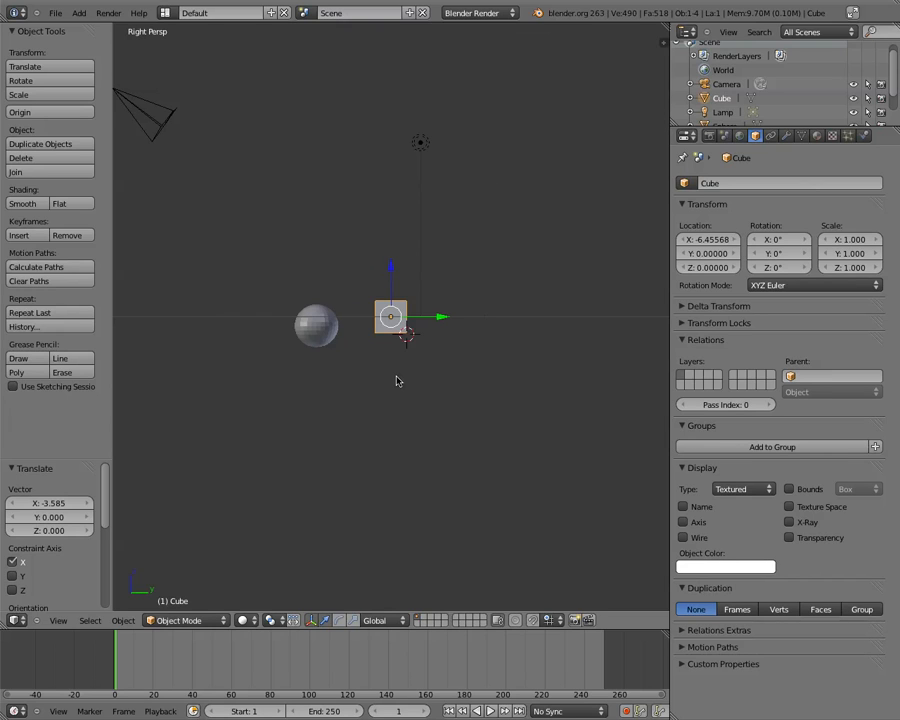
Tilt the right view up and down in small steps, ending with the grid seen from above.
key("KP_8")
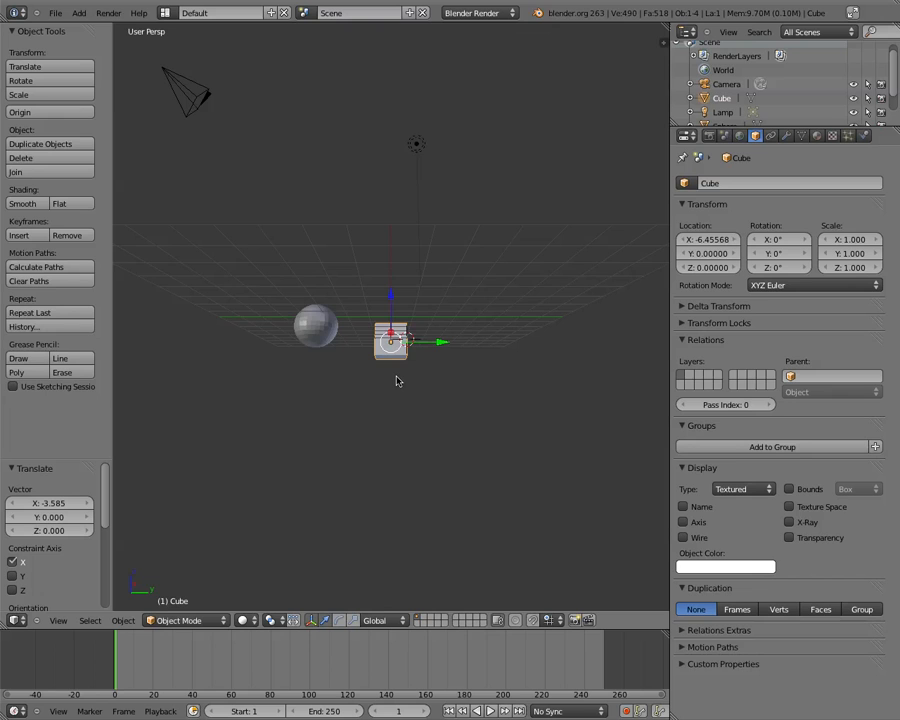
key("KP_8")
key("KP_8")
key("KP_8")
key("KP_8")
key("KP_8")
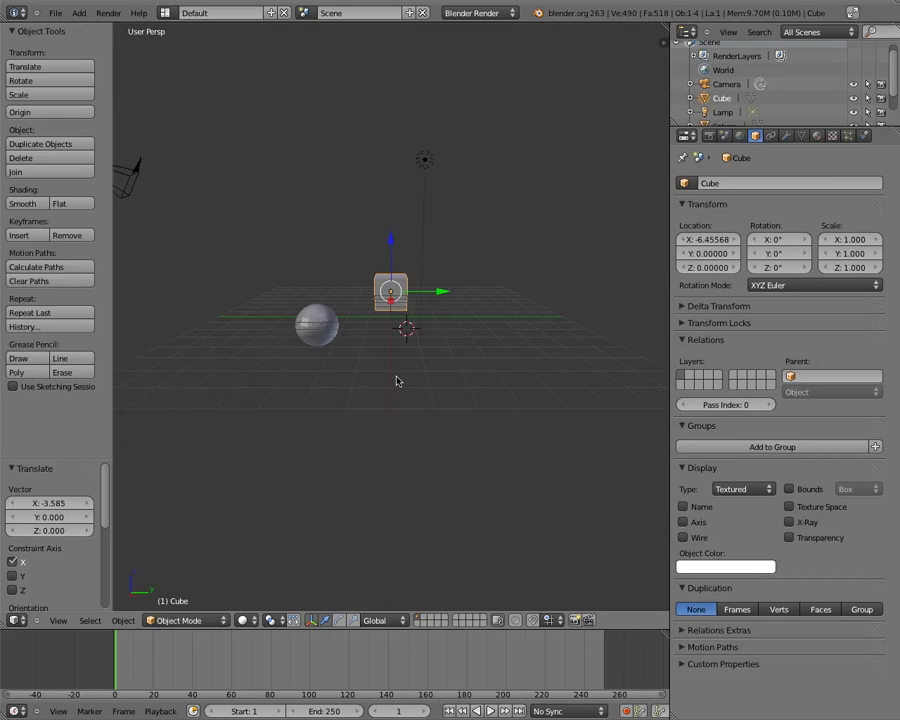
key("KP_2")
key("KP_2")
key("KP_2")
key("KP_2")
key("KP_2")
key("KP_8")
key("KP_8")
key("KP_8")
key("KP_8")
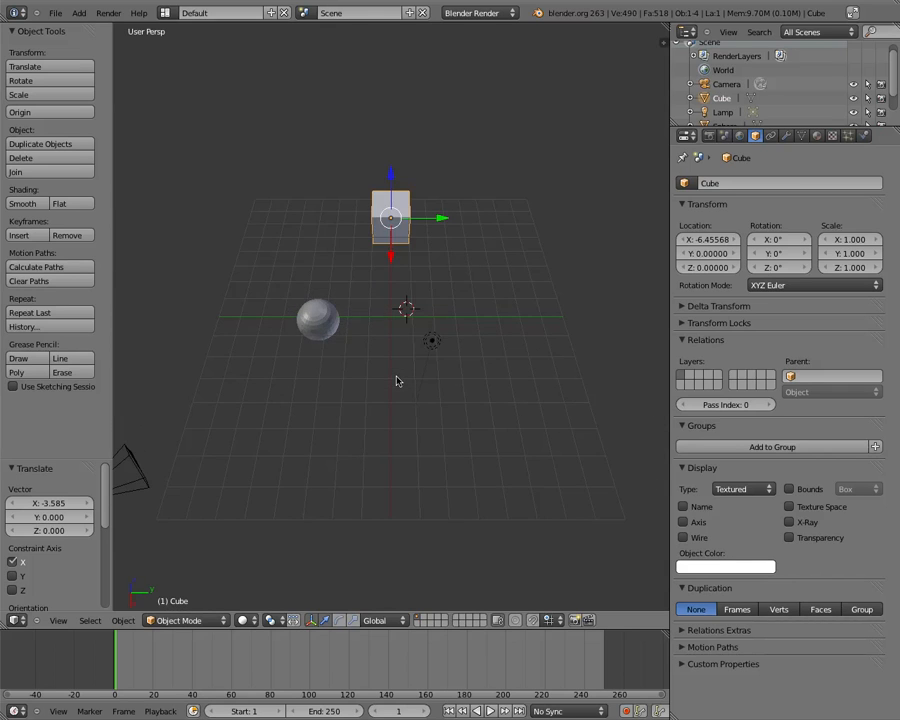
Place the 3D cursor at the grid centre, aligning it in the top view and then in the front view.
key("KP_7")
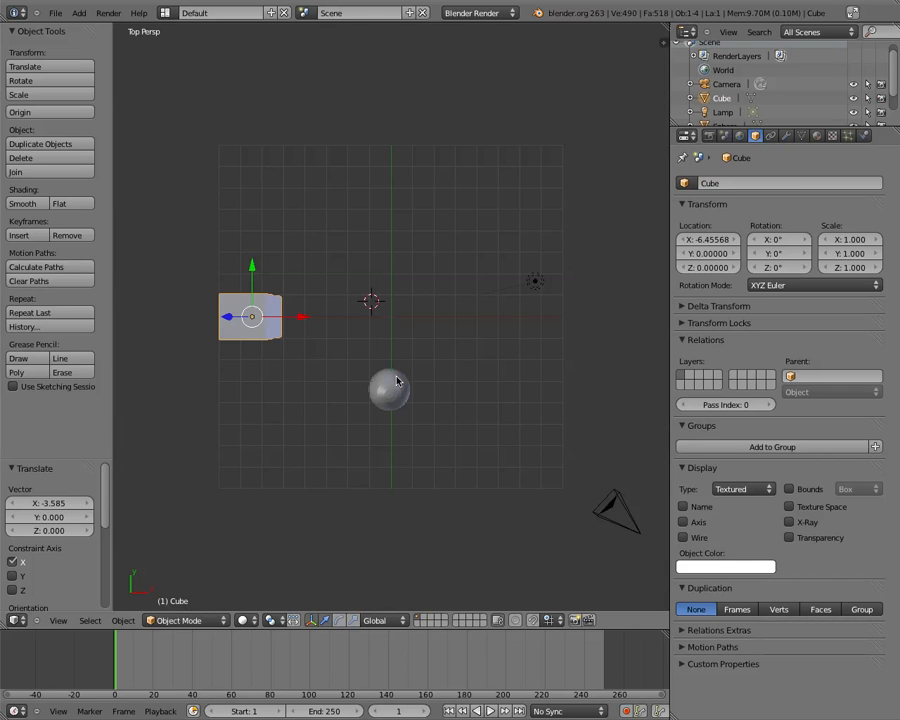
left_click(391, 317)
left_click(390, 317)
left_click(390, 317)
key("KP_1")
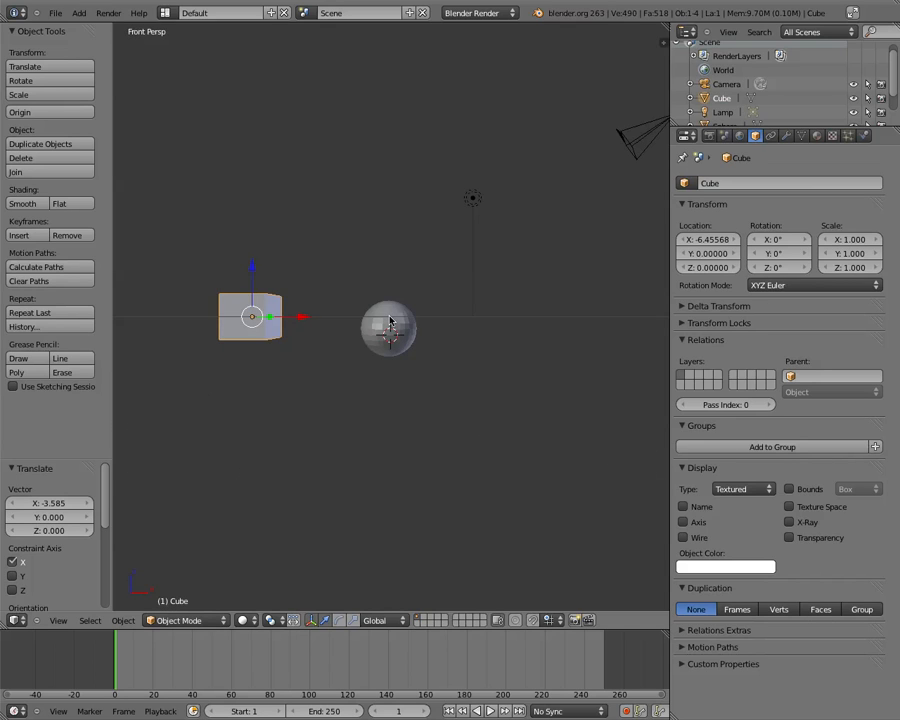
left_click(390, 319)
Compare the front view in perspective and orthographic projection, finishing in orthographic.
key("KP_5")
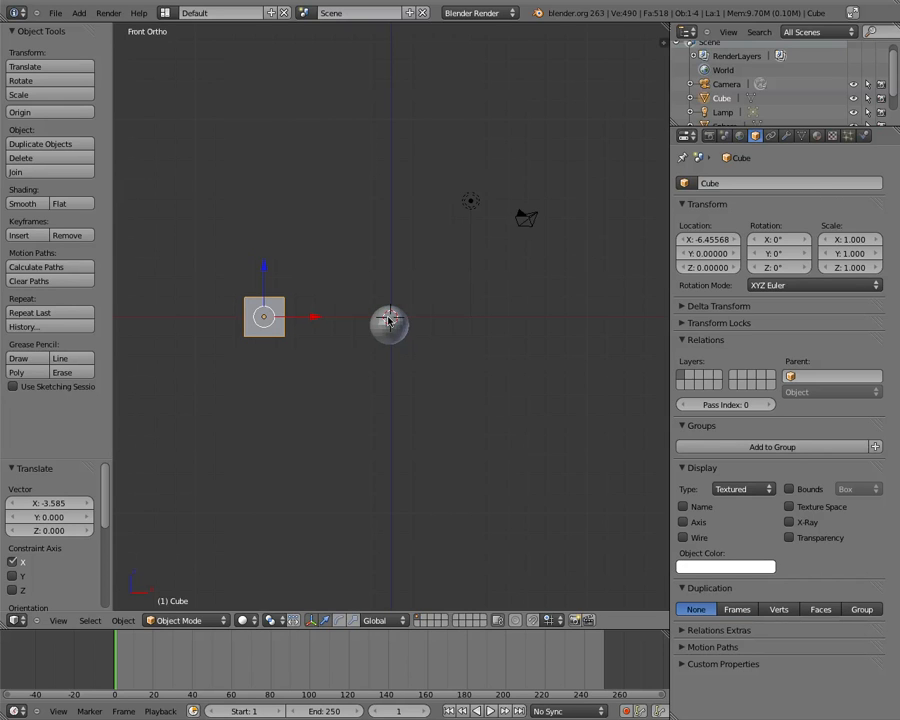
key("KP_5")
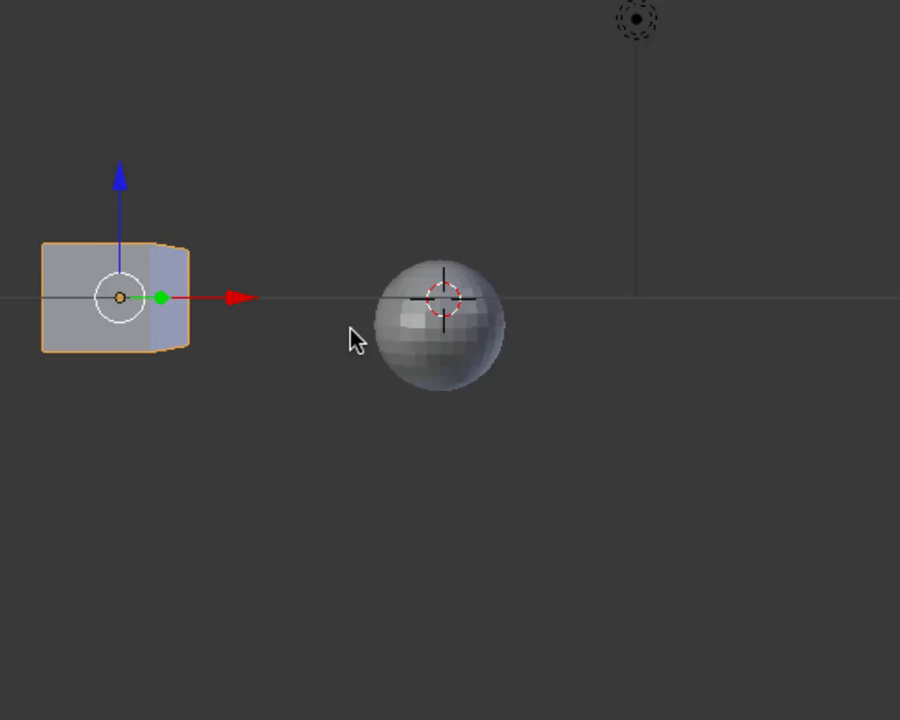
key("KP_5")
key("KP_5")
key("KP_5")
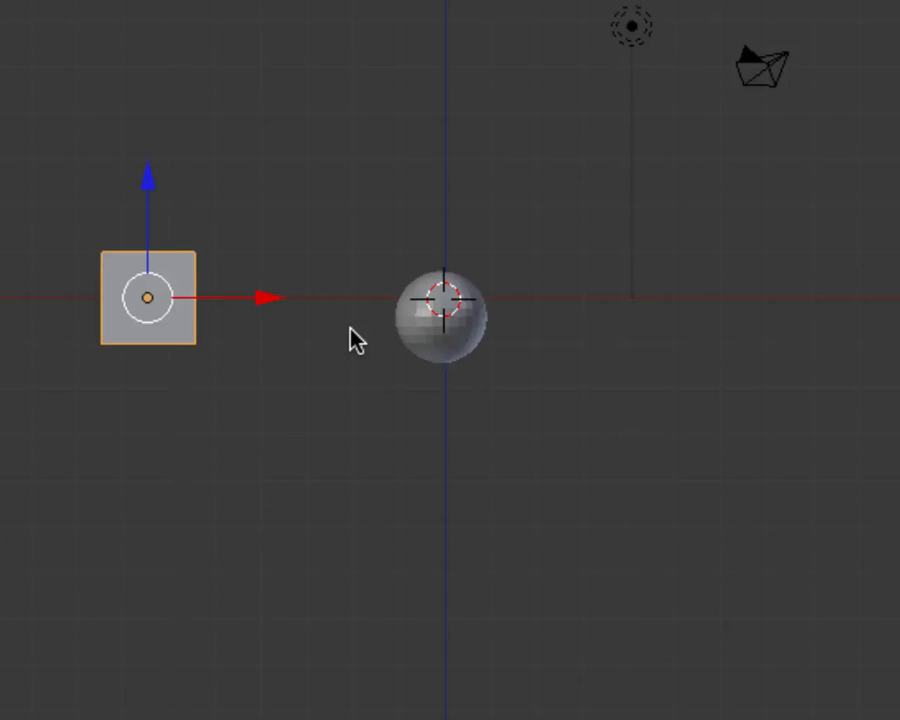
key("KP_5")
key("KP_5")
key("KP_5")
key("KP_5")
key("KP_5")
key("KP_5")
key("KP_5")
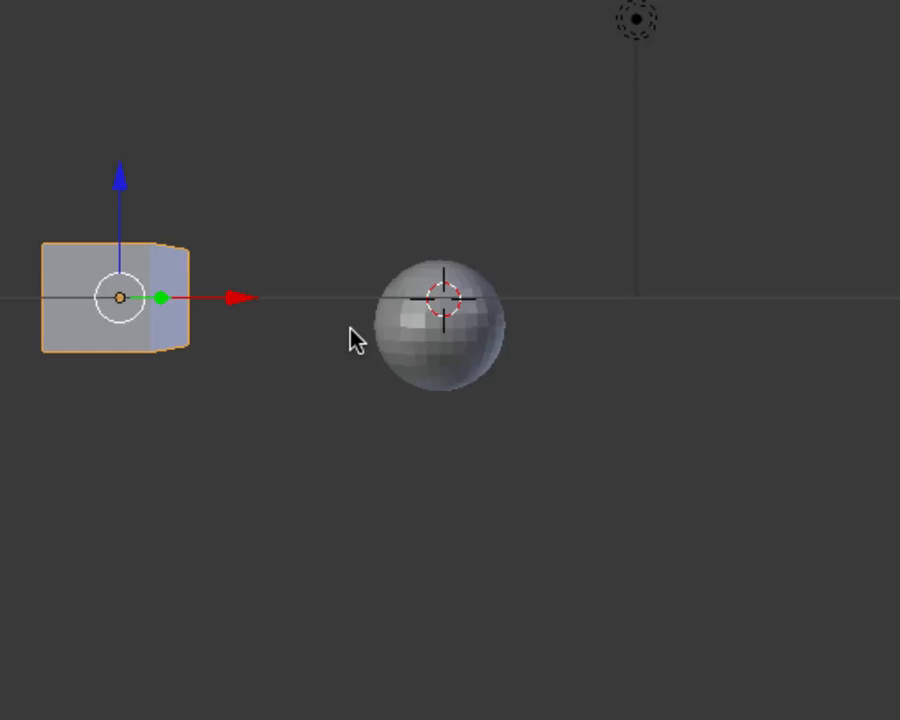
key("KP_5")
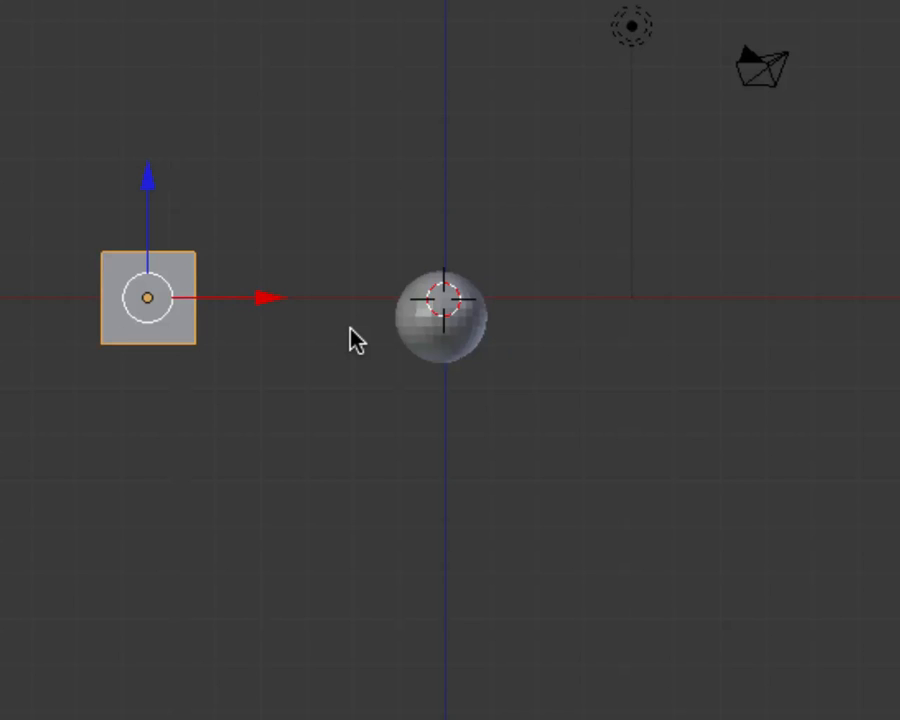
key("KP_5")
key("KP_5")
key("KP_5")
key("KP_5")
key("KP_5")
key("KP_5")
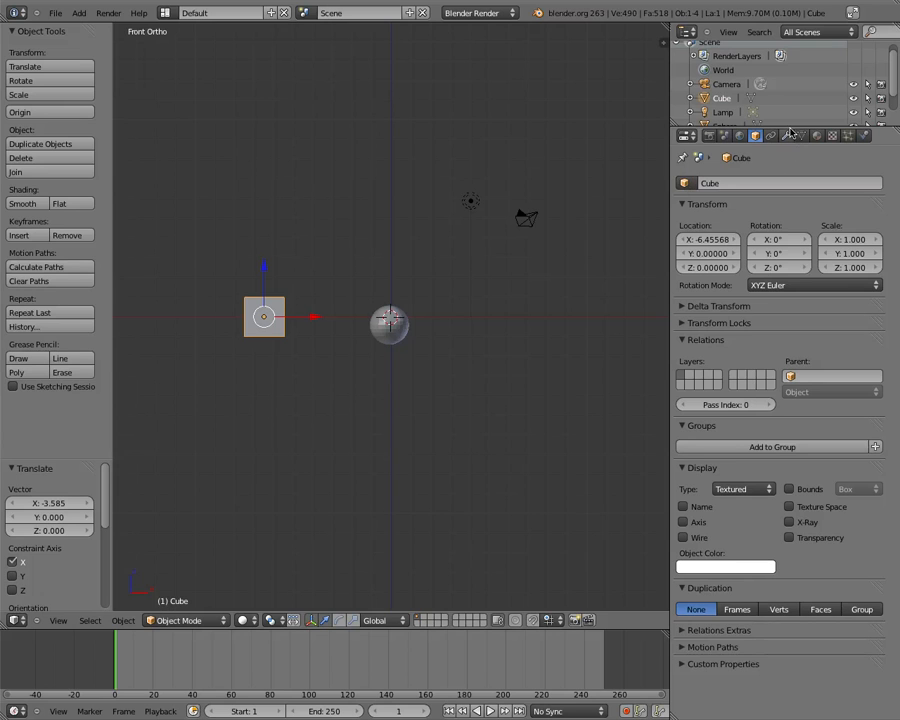
Enlarge the Outliner to show every scene object, and move the sphere 0.430 upward along the Z axis.
left_click_drag(790, 127, 800, 230)
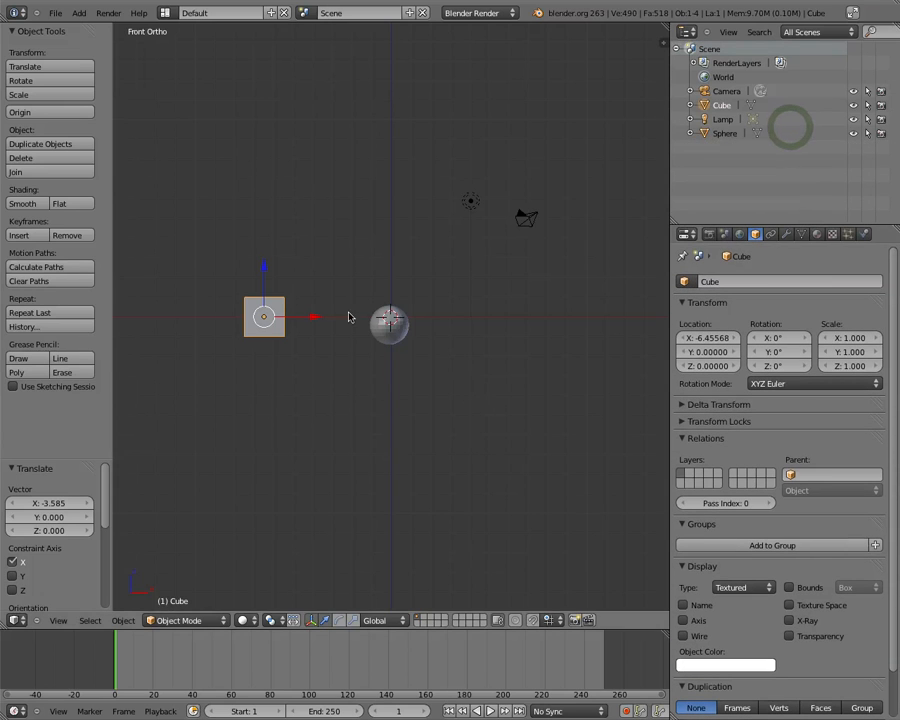
right_click(395, 338)
left_click_drag(394, 277, 392, 266)
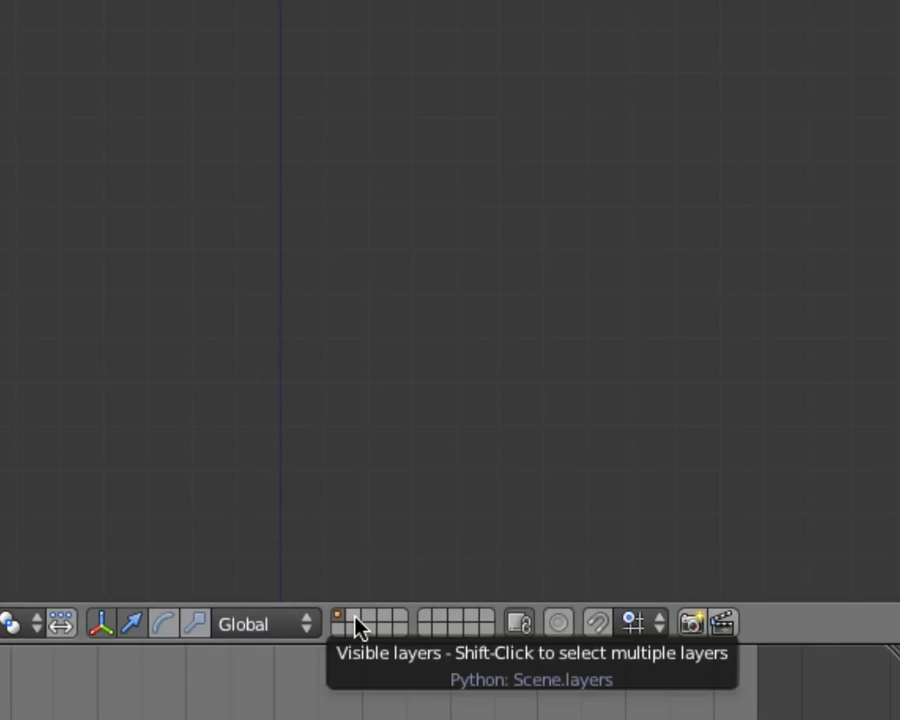
Display an empty layer in the 3D view, then return to the first layer.
left_click(377, 622)
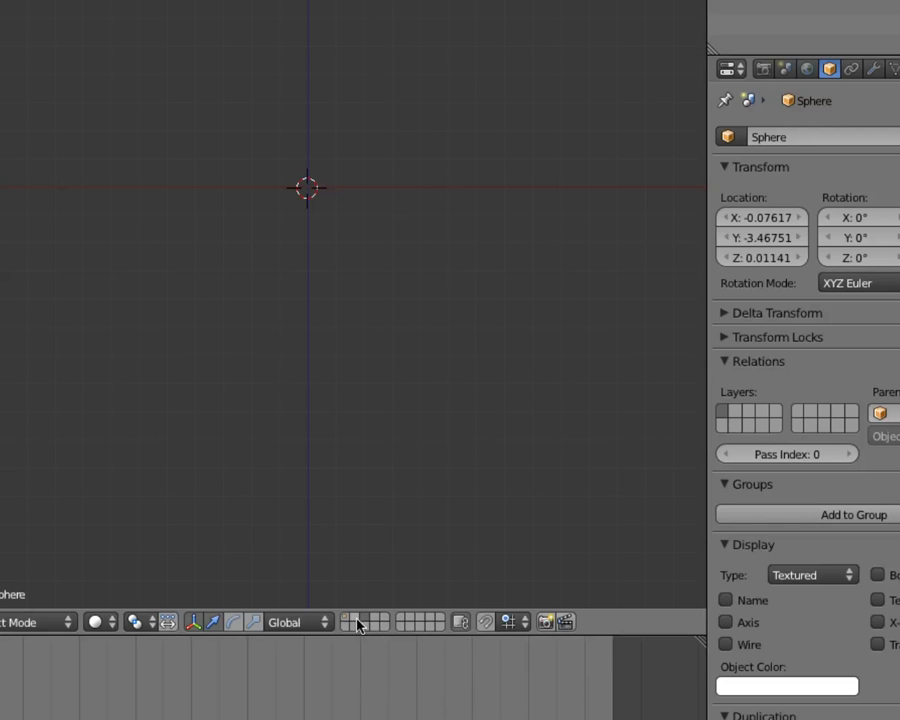
left_click(347, 621)
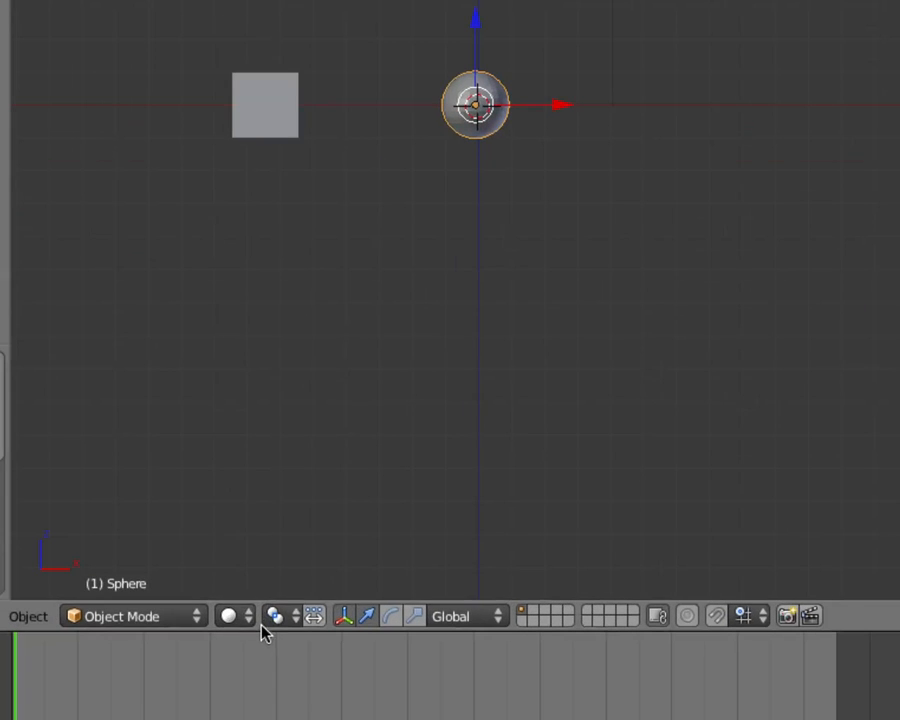
Show the cube and sphere in Wireframe shading from an angle, then in Bounding Box shading.
left_click(213, 616)
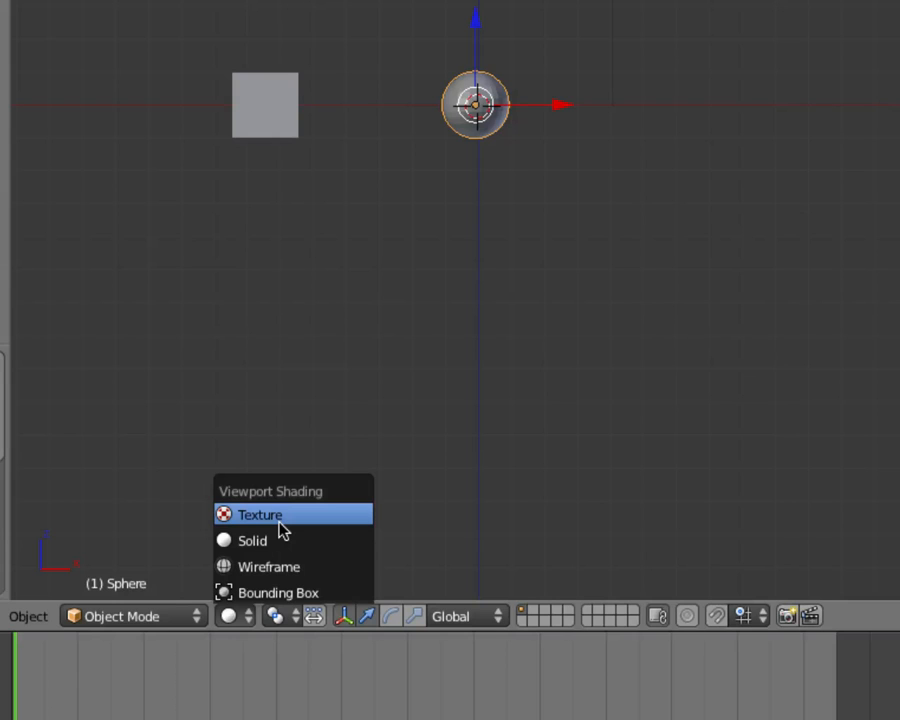
left_click(286, 566)
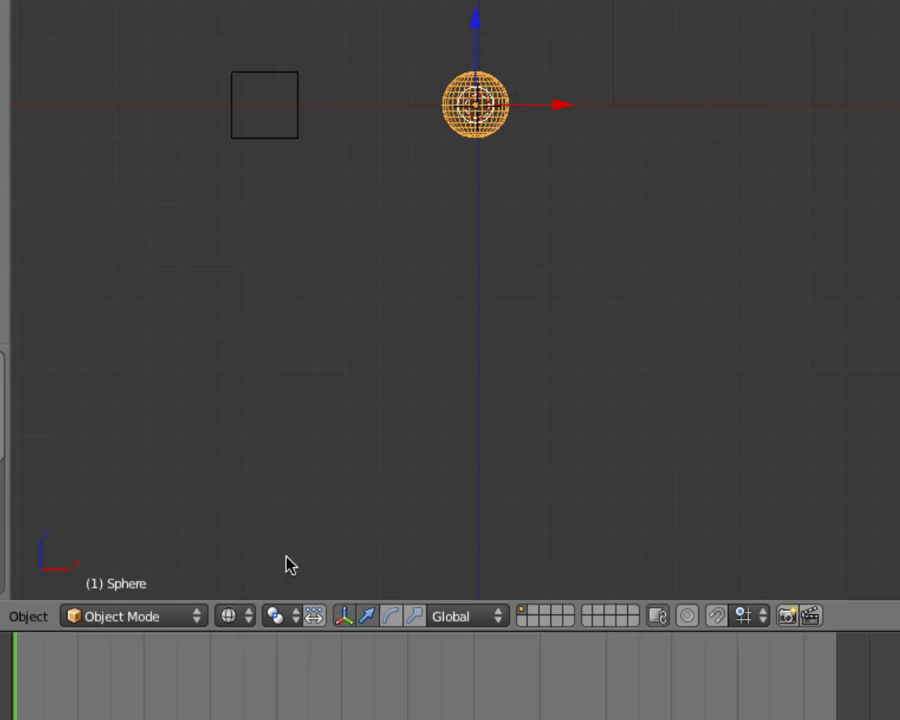
middle_click_drag(449, 248, 358, 213)
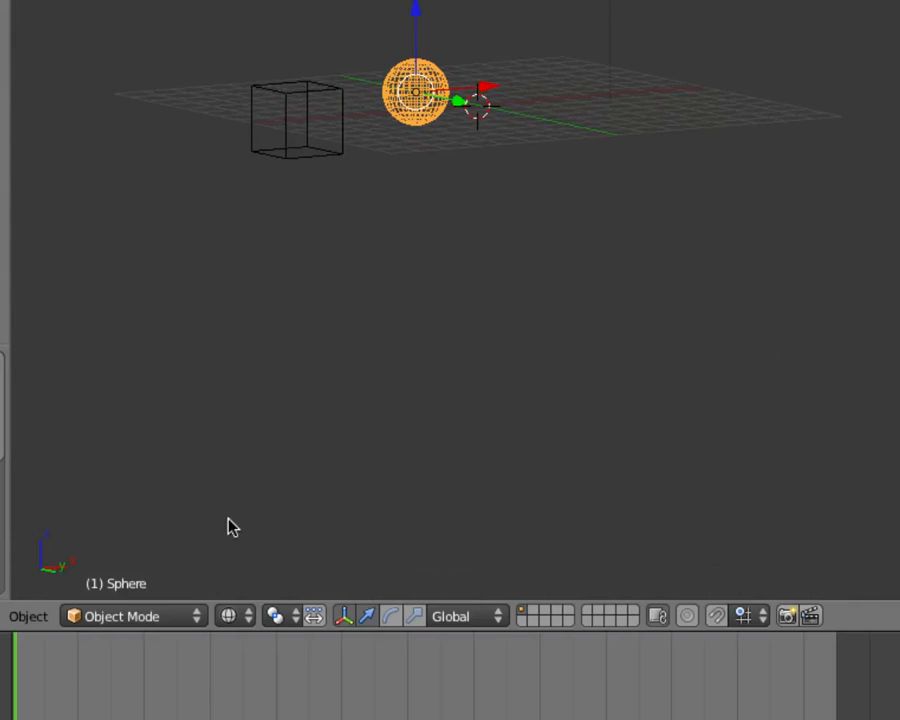
left_click(239, 614)
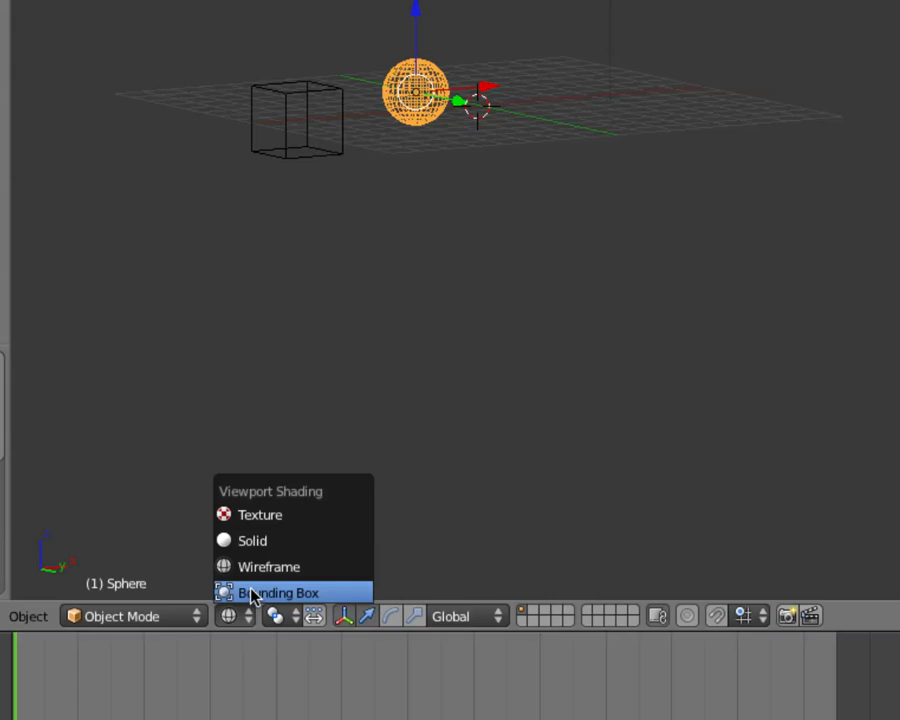
left_click(252, 593)
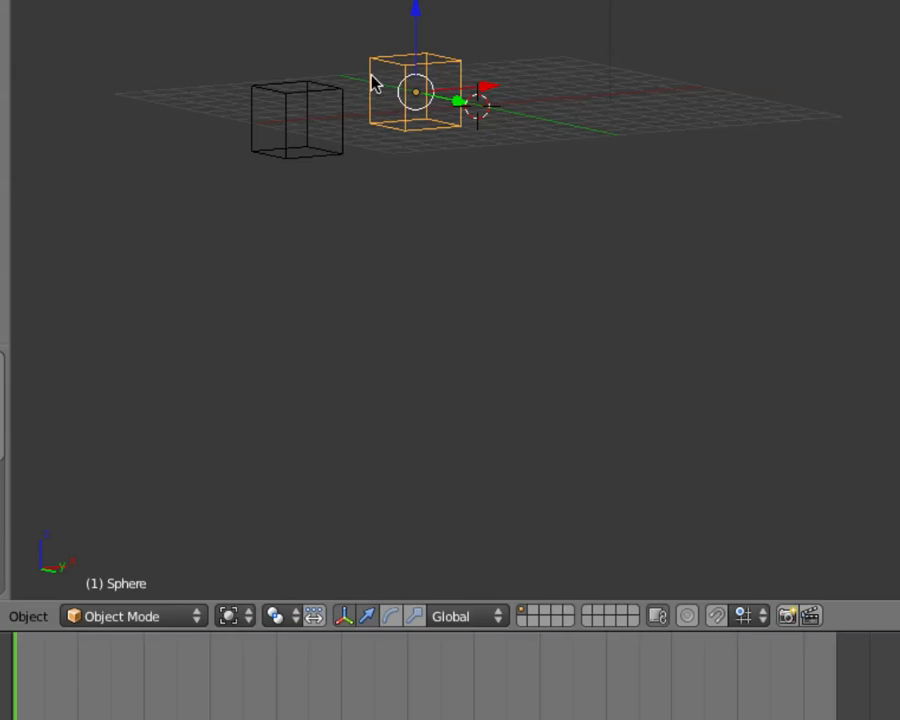
Change the viewport shading back to Wireframe and then to Solid.
left_click(247, 616)
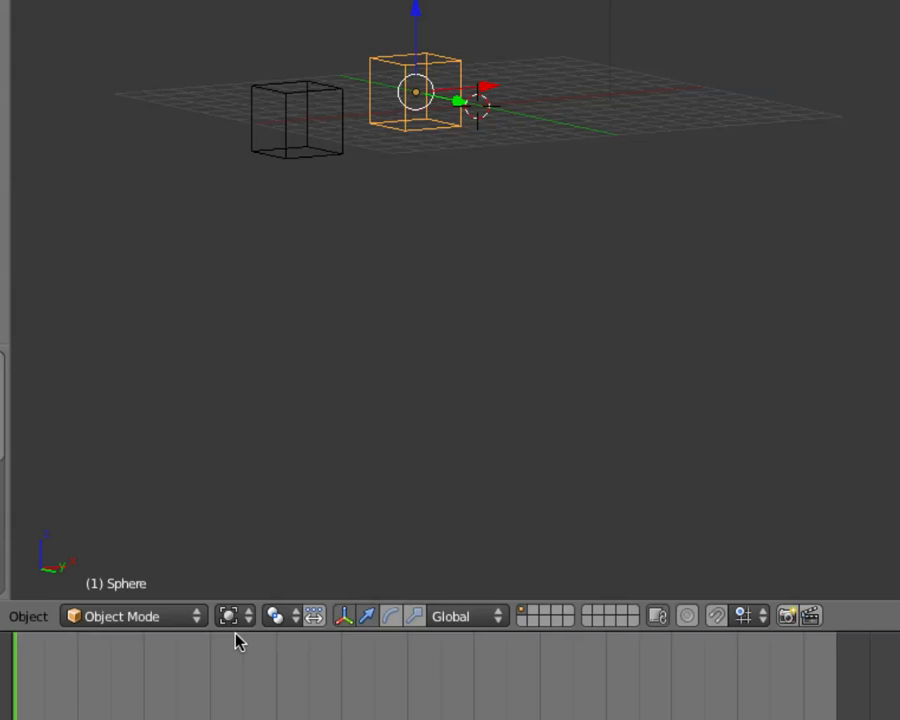
left_click(237, 619)
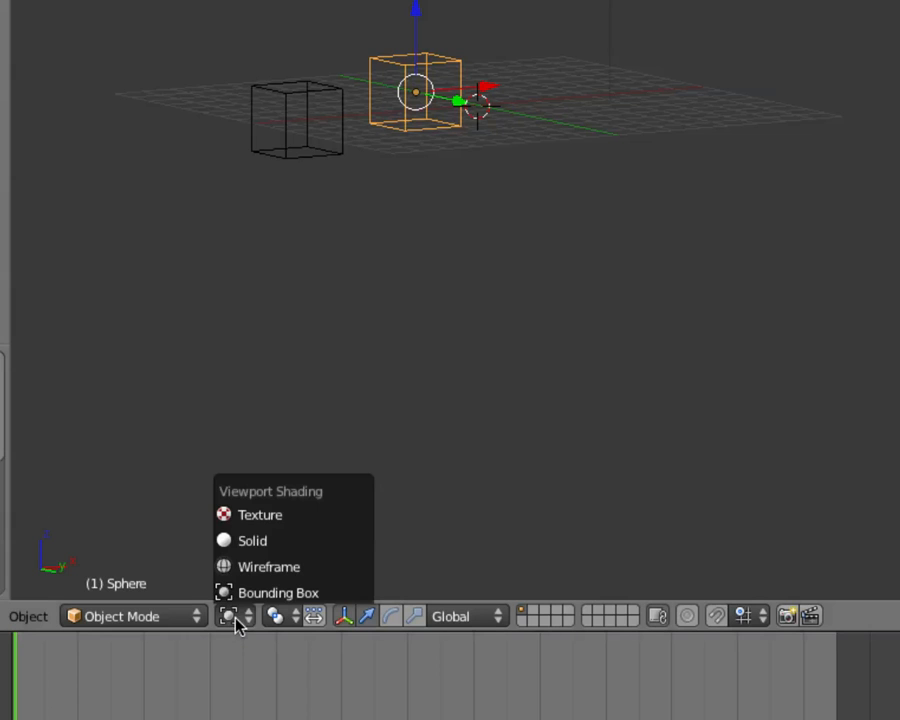
left_click(248, 572)
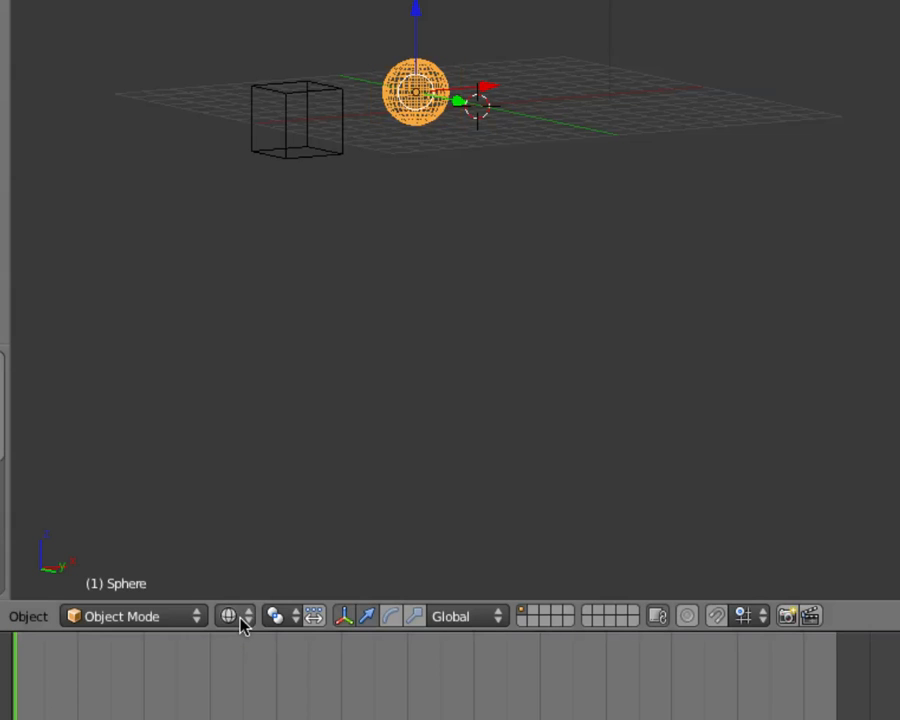
left_click(238, 619)
left_click(246, 542)
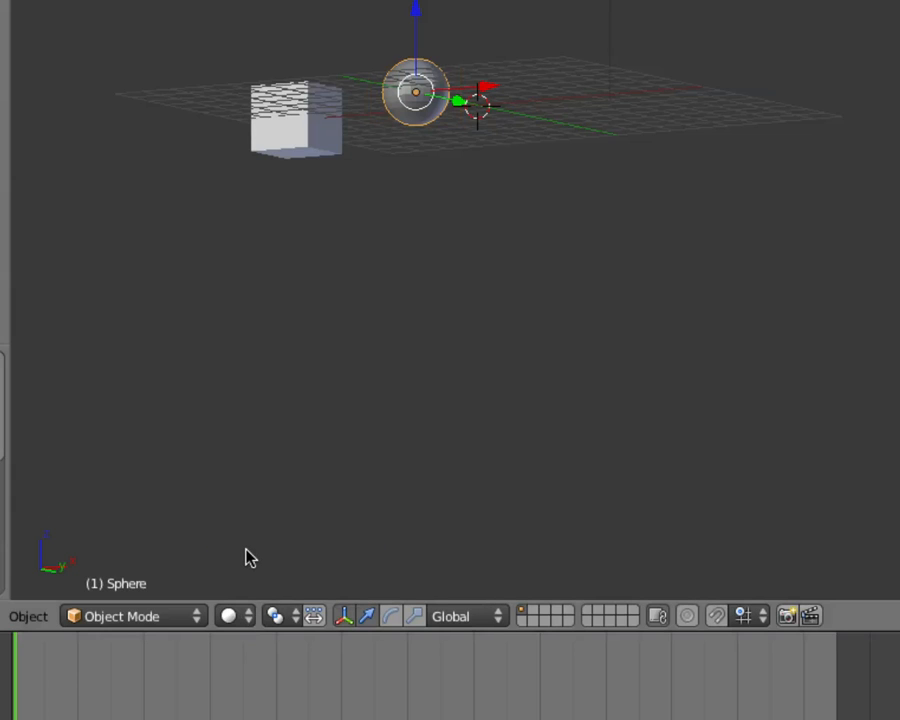
Review the interaction modes available for the sphere and keep Object Mode.
left_click(185, 617)
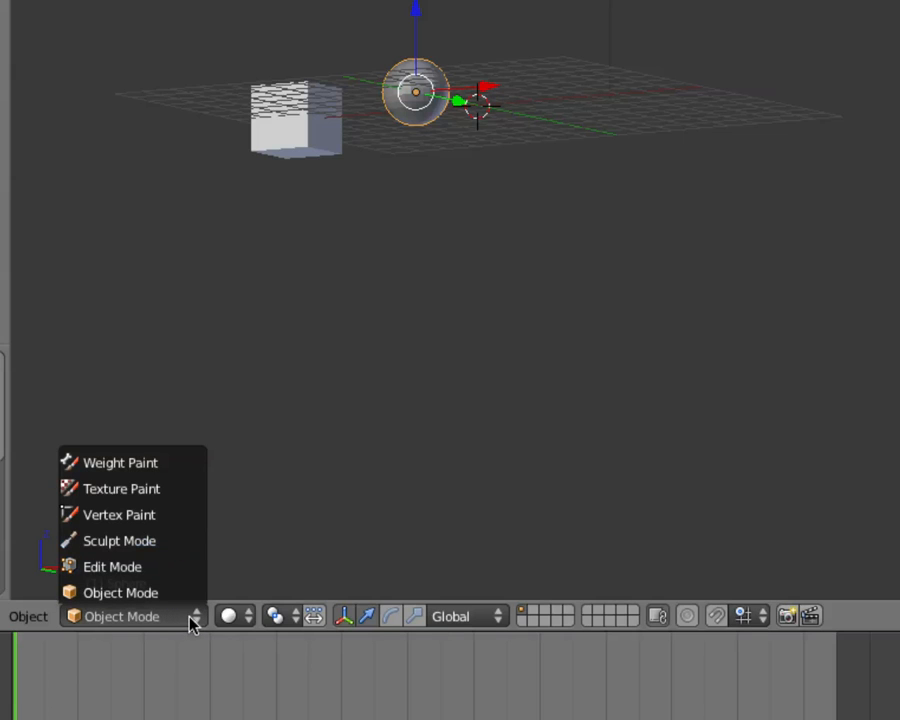
left_click(143, 594)
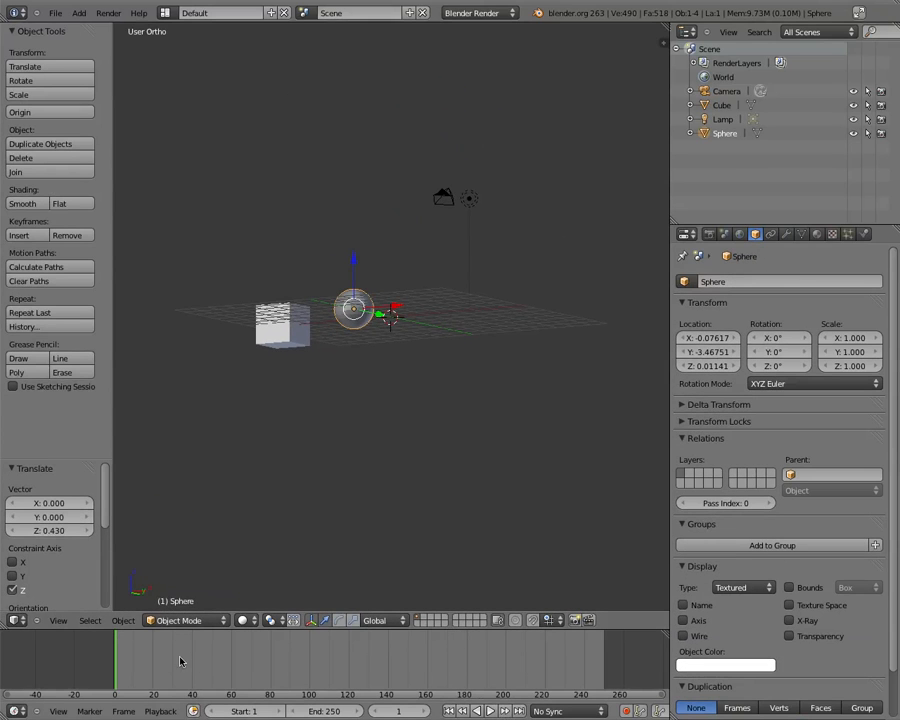
Set the current frame to 0, enlarge the last-operation settings area and review the Translate options.
left_click_drag(136, 669, 113, 670)
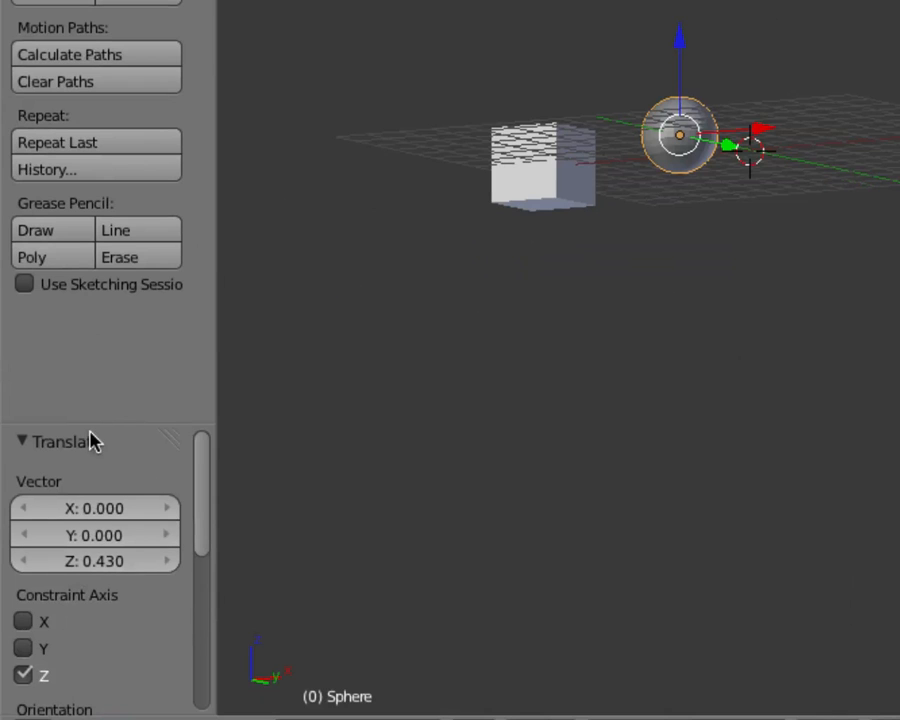
left_click_drag(91, 426, 102, 319)
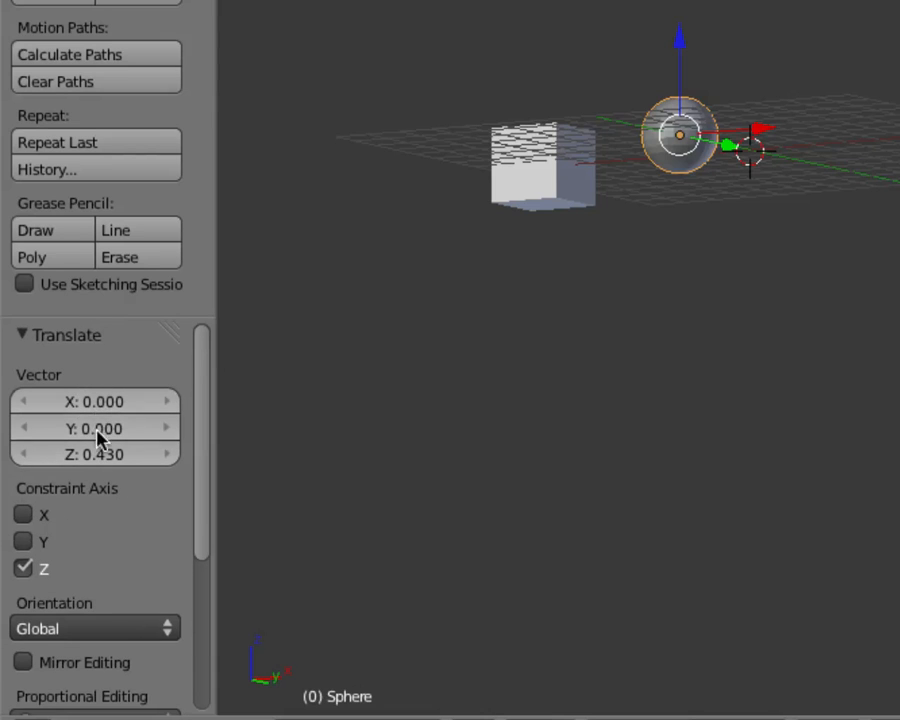
scroll(76, 605, "down", 5)
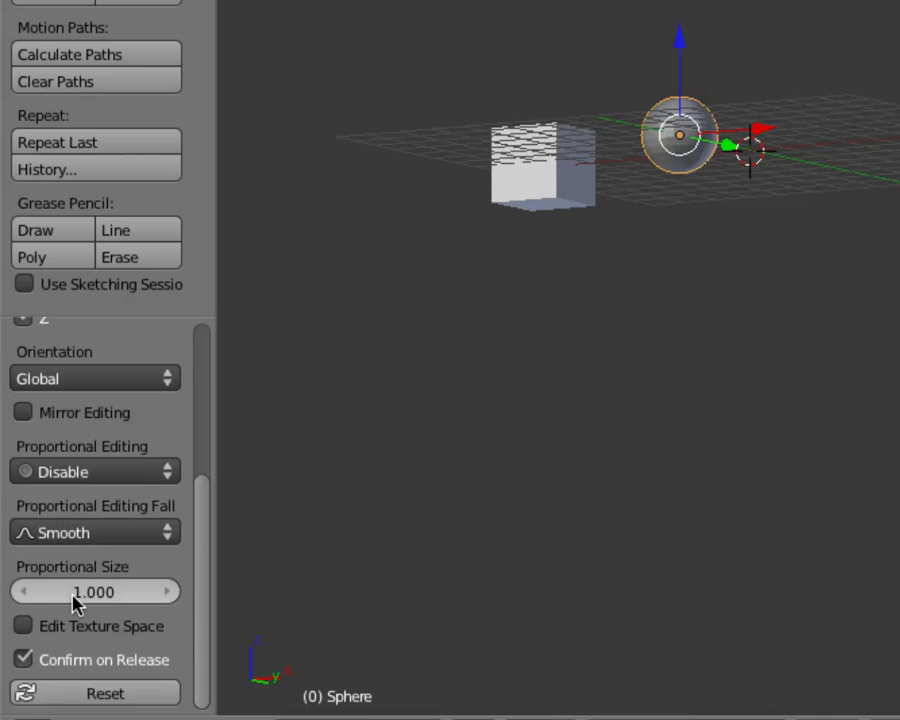
scroll(76, 600, "up", 2)
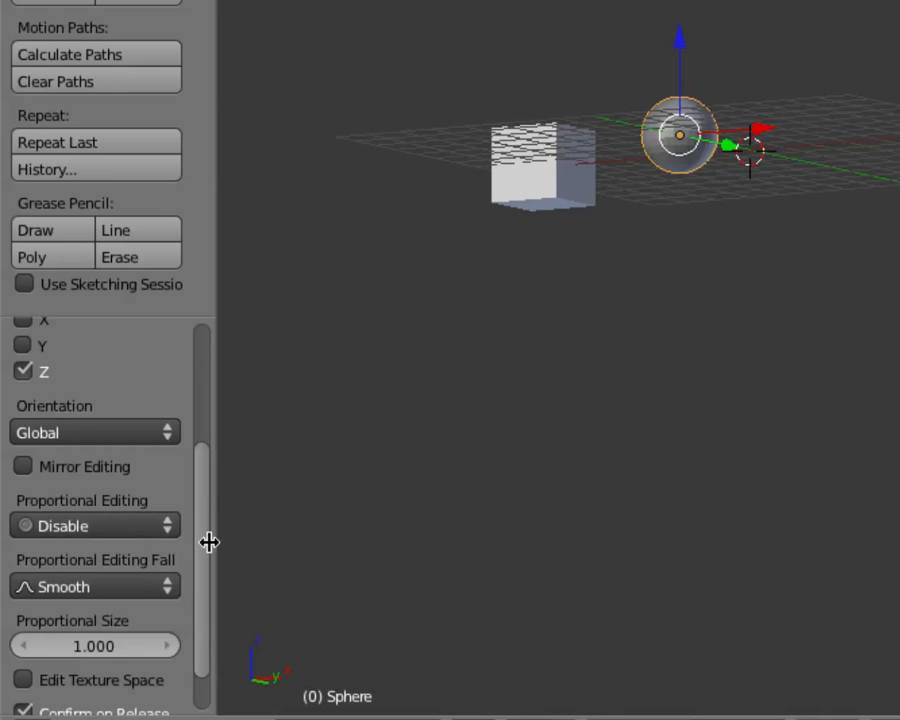
left_click_drag(198, 576, 206, 408)
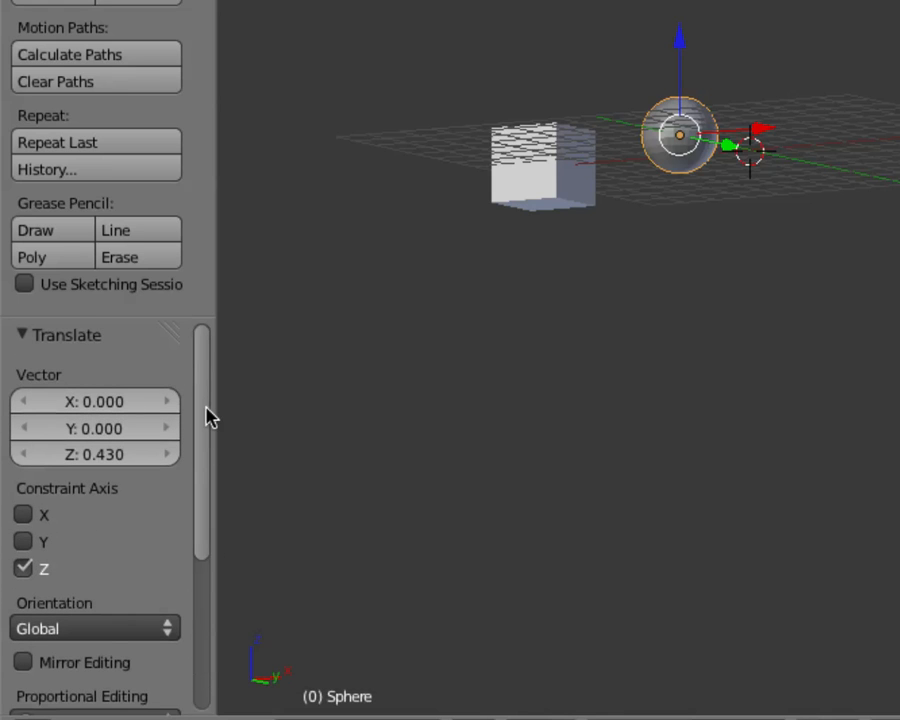
scroll(243, 376, "up", 2)
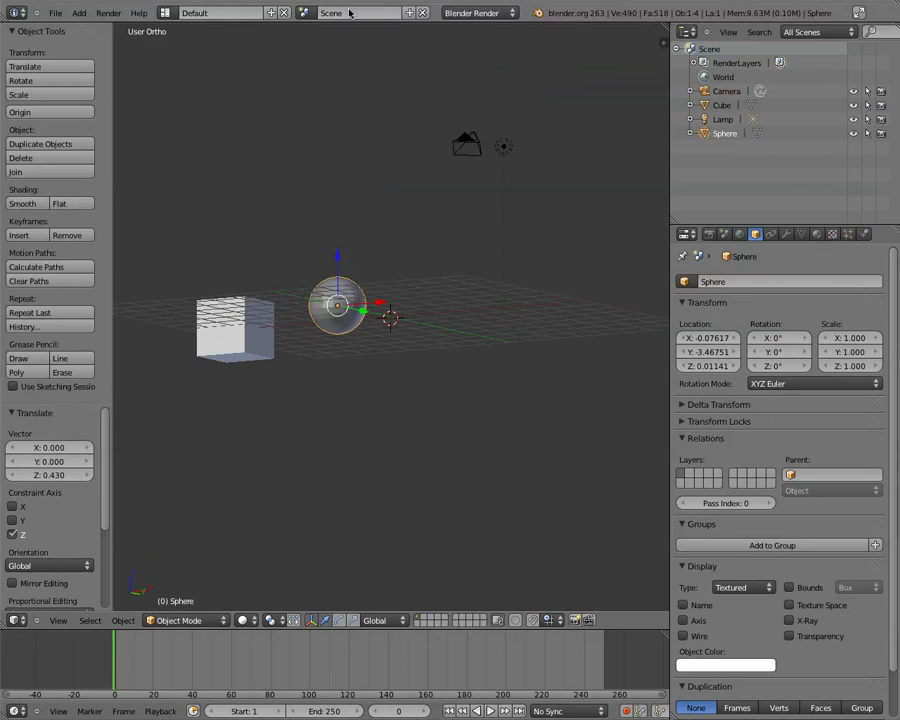
Slim down the top header, split the 3D view into two side-by-side views and widen the left one.
mouse_move(570, 23)
left_mouse_down()
mouse_move(576, 81)
mouse_move(576, 17)
left_mouse_up()
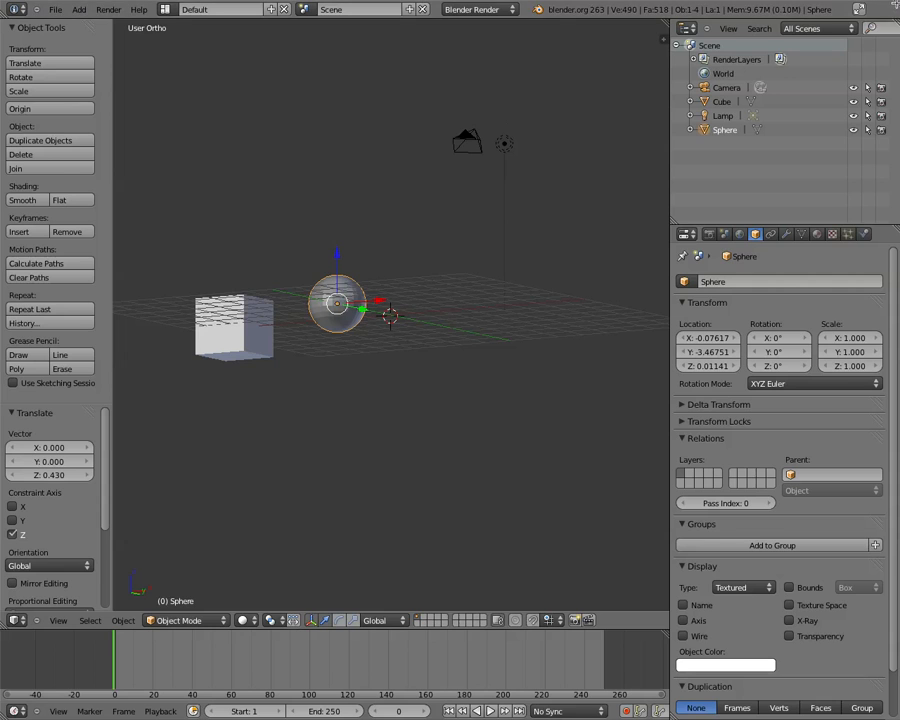
left_click_drag(664, 20, 351, 70)
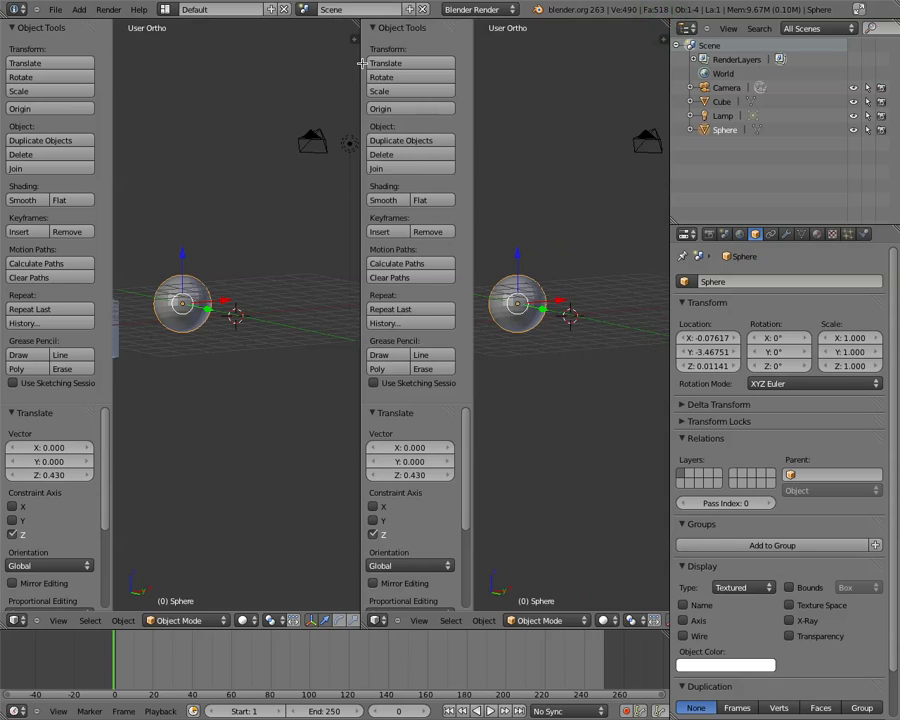
right_click(361, 289)
left_click(361, 289)
left_click_drag(360, 296, 456, 310)
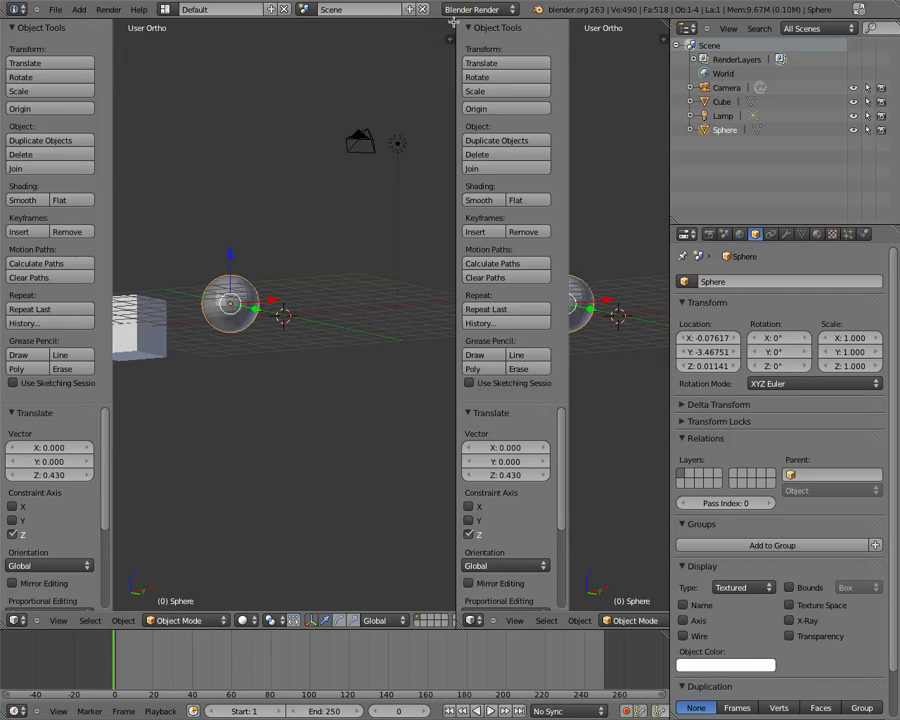
Show the left 3D view's properties region, widen it and review the sphere's transform, view and 3D cursor settings.
middle_click_drag(453, 22, 503, 26)
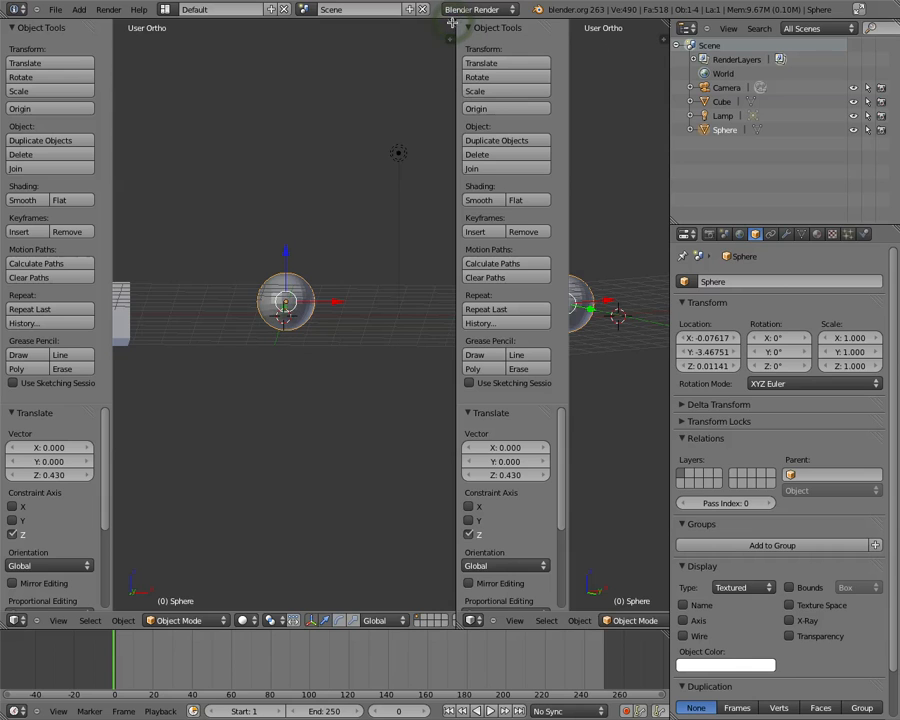
key("n")
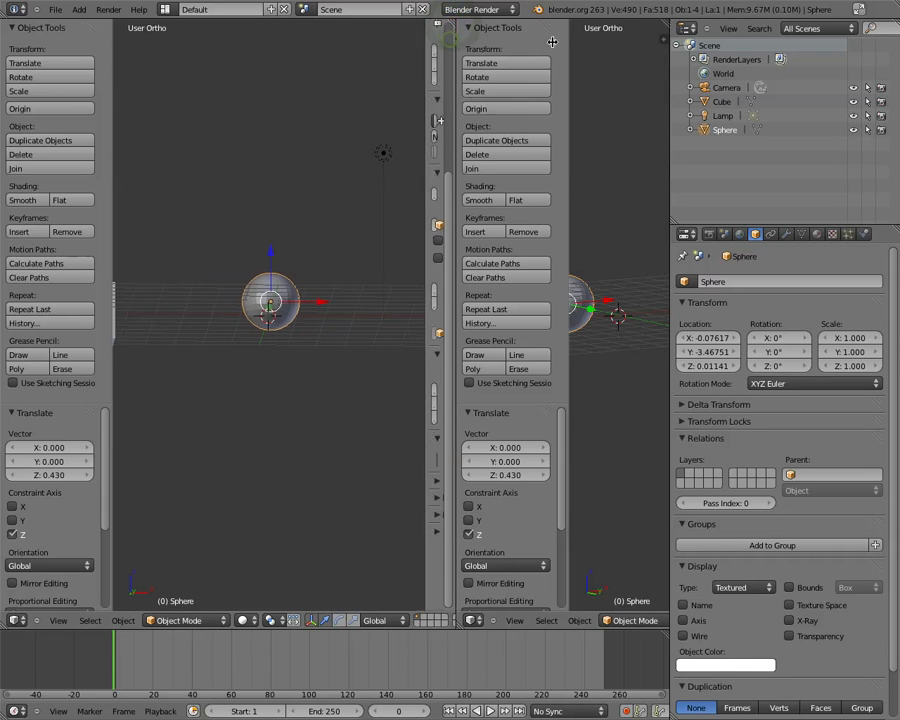
left_click_drag(371, 42, 390, 47)
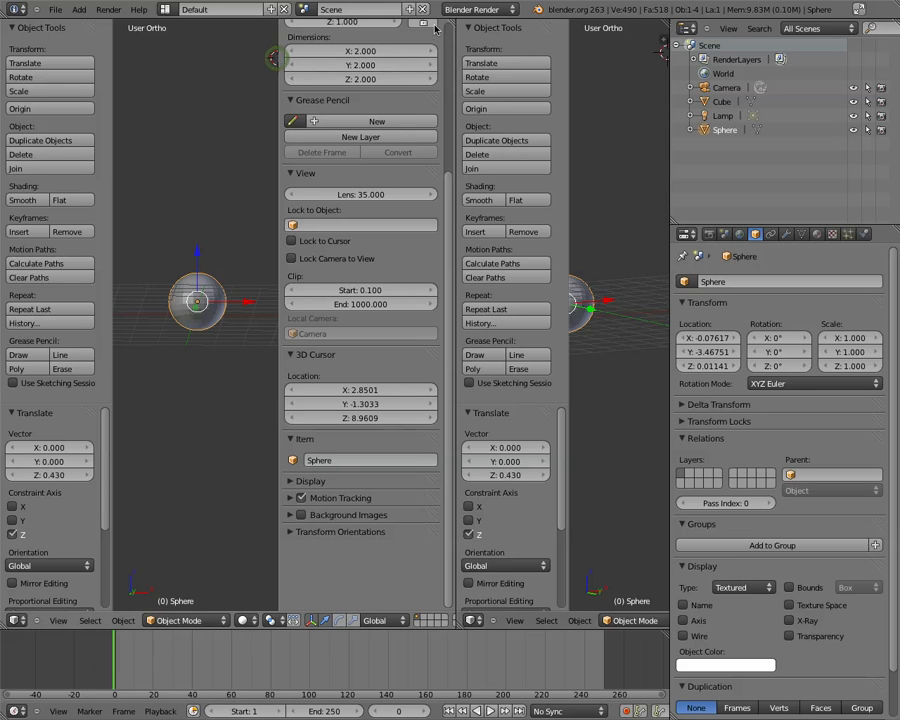
left_click(270, 55)
scroll(410, 76, "up", 5)
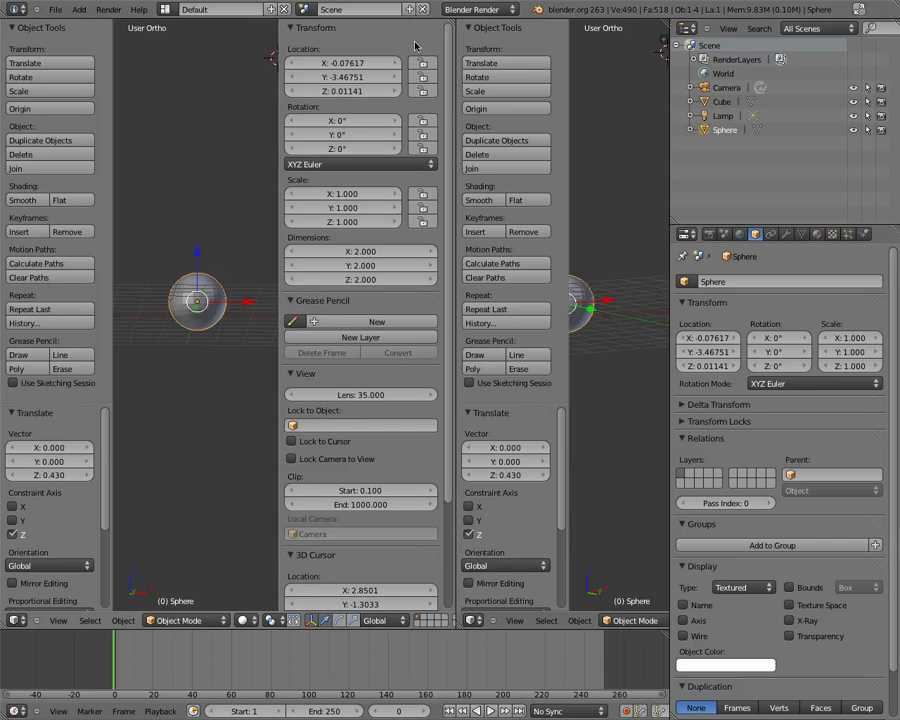
scroll(330, 48, "down", 5)
scroll(319, 48, "up", 5)
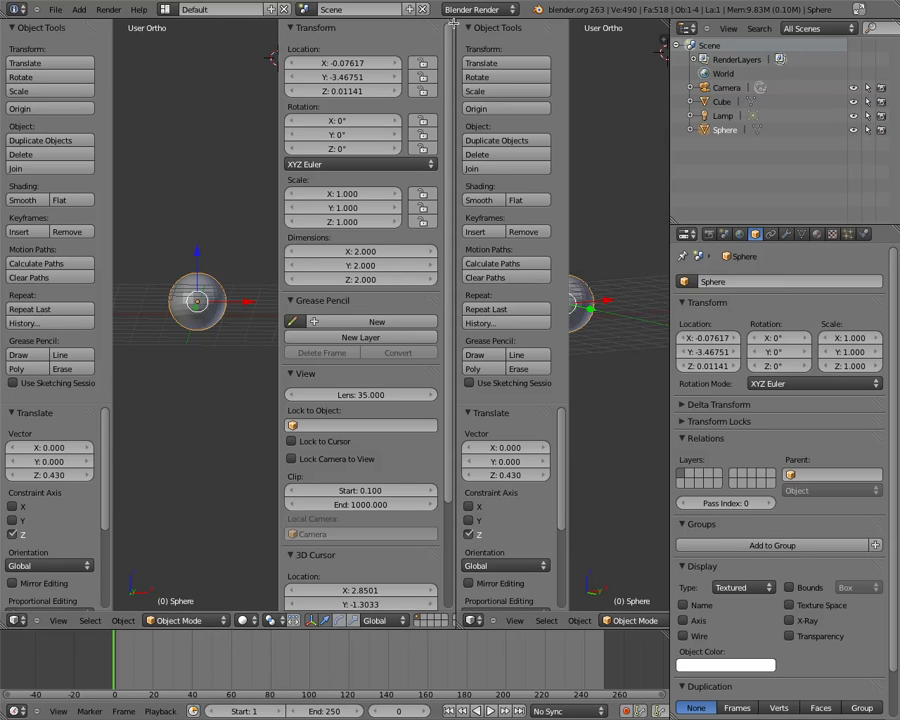
Join the two 3D views into one, split the view again and rejoin it.
left_click_drag(453, 22, 448, 28)
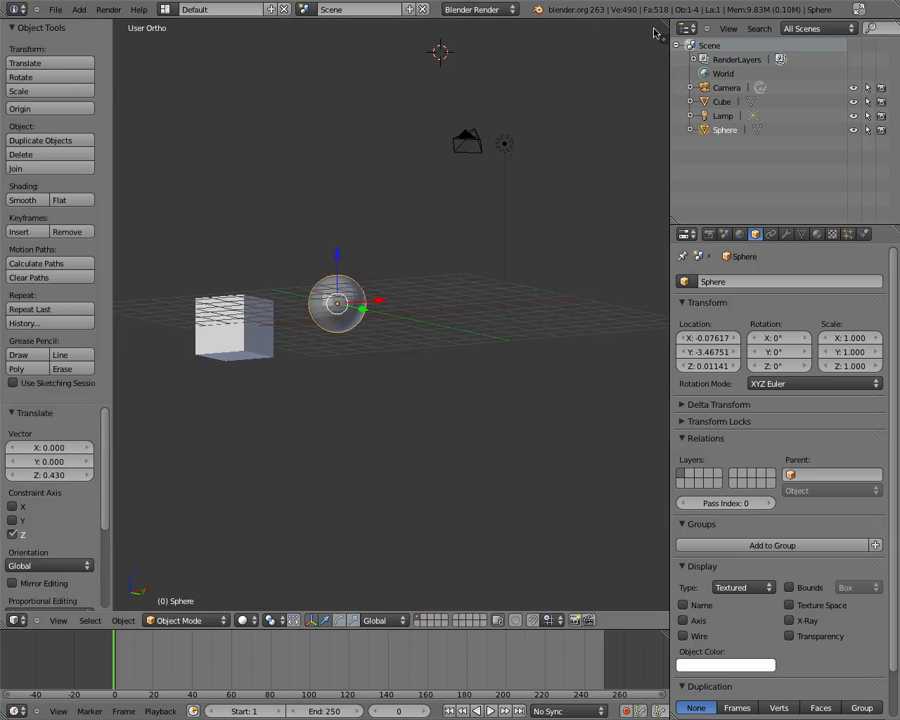
left_click_drag(663, 28, 462, 32)
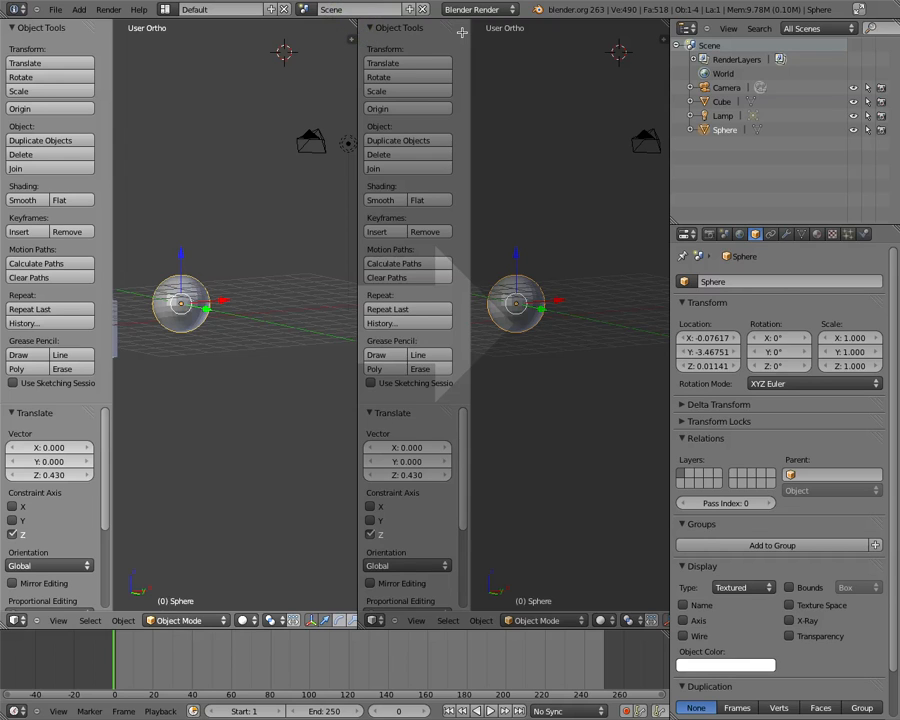
left_click_drag(462, 32, 462, 32)
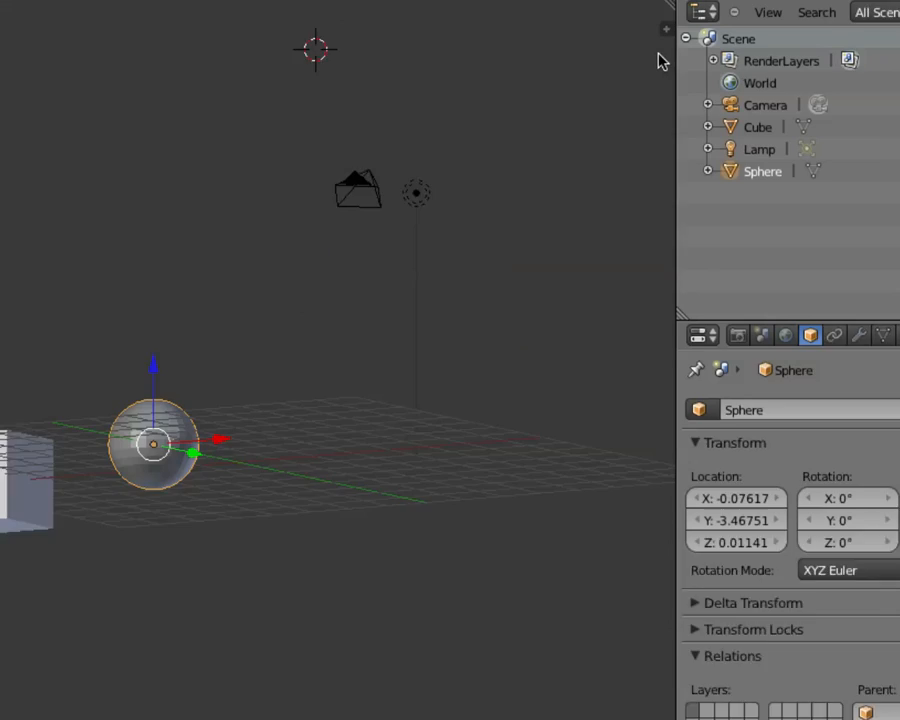
Expand the single 3D view's properties region, review the sphere's transform settings and collapse the region.
left_click_drag(664, 40, 568, 40)
left_click_drag(491, 26, 508, 29)
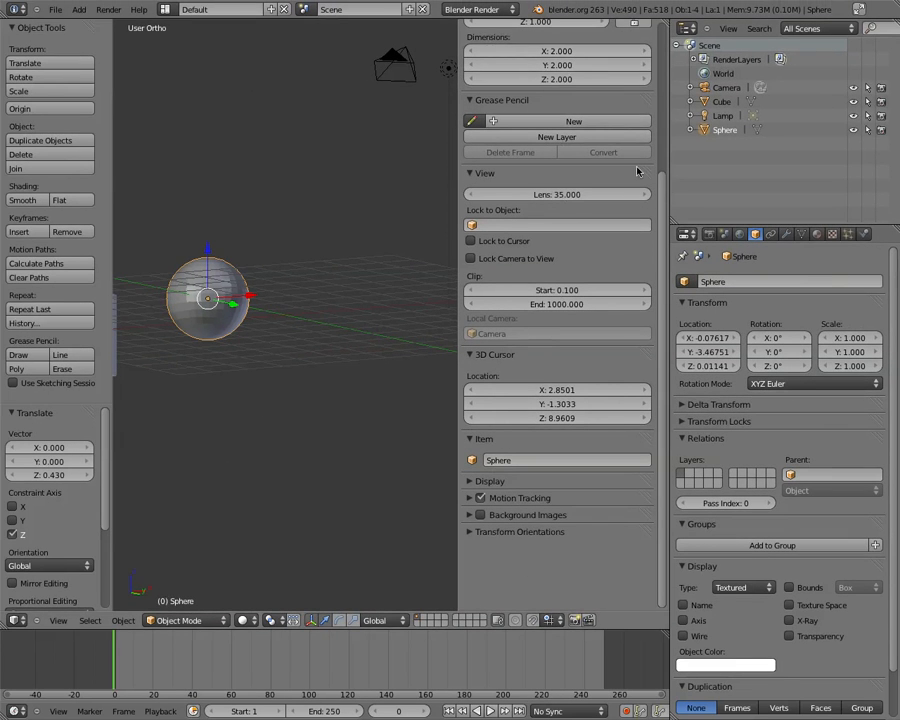
scroll(630, 30, "up", 5)
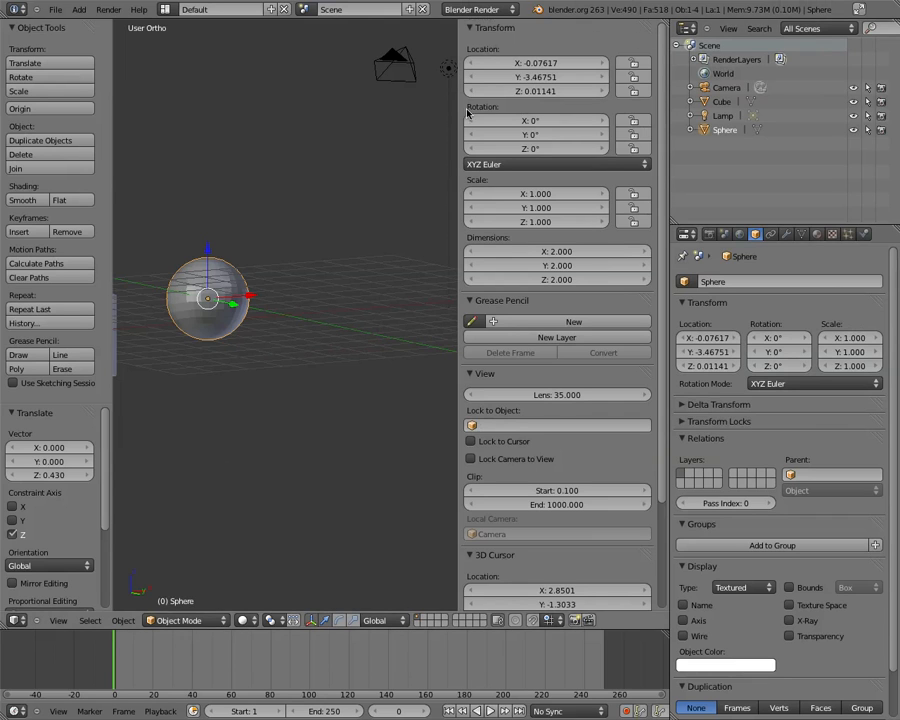
left_click_drag(645, 30, 636, 40)
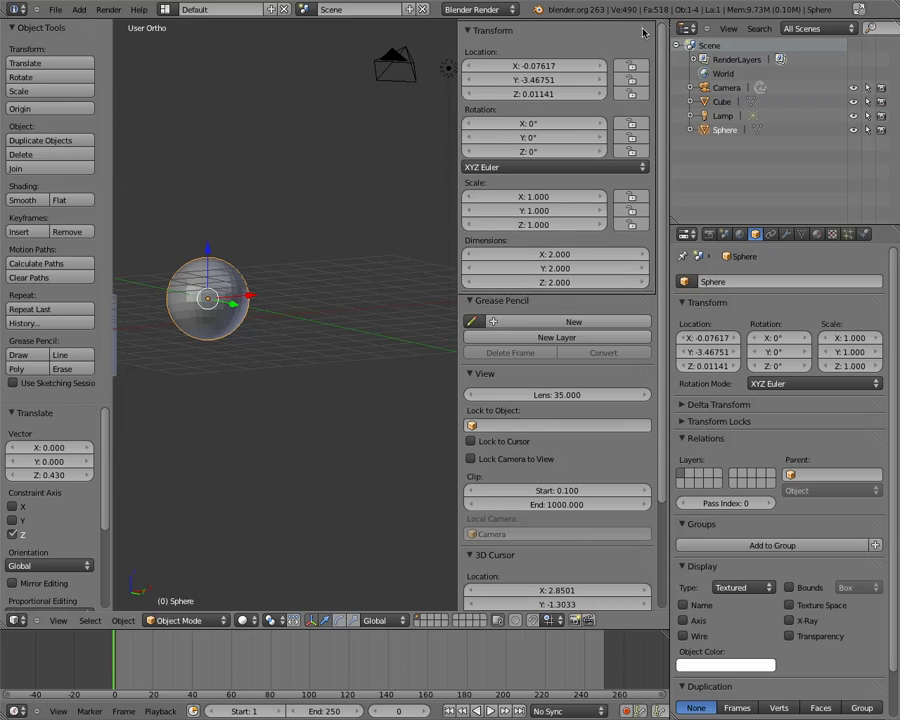
left_click_drag(458, 280, 673, 252)
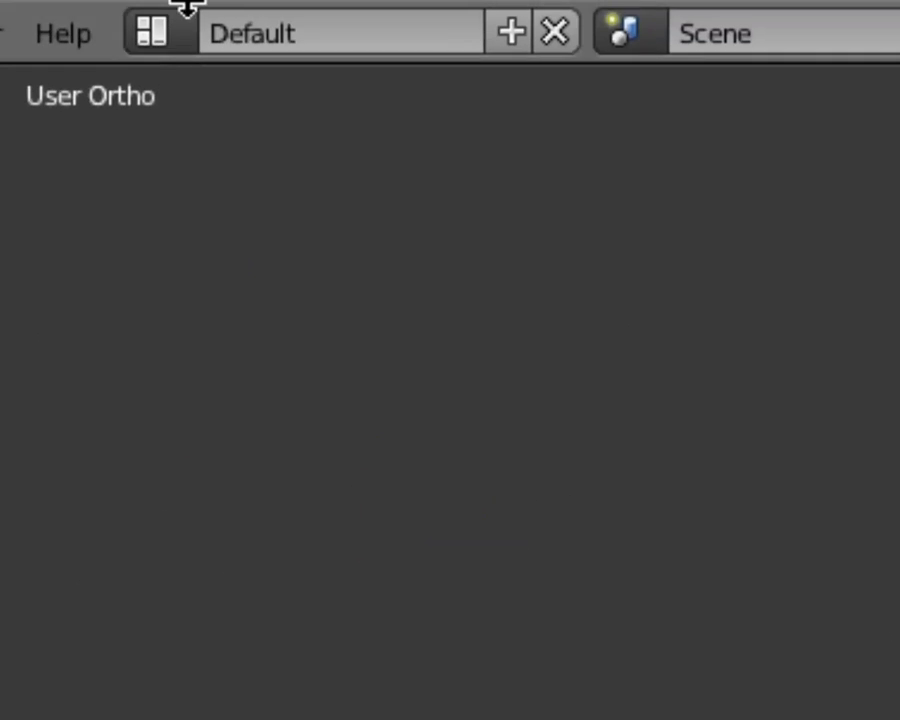
Switch the screen layout to Animation and to UV Editing, and return to the Default layout.
left_click(167, 12)
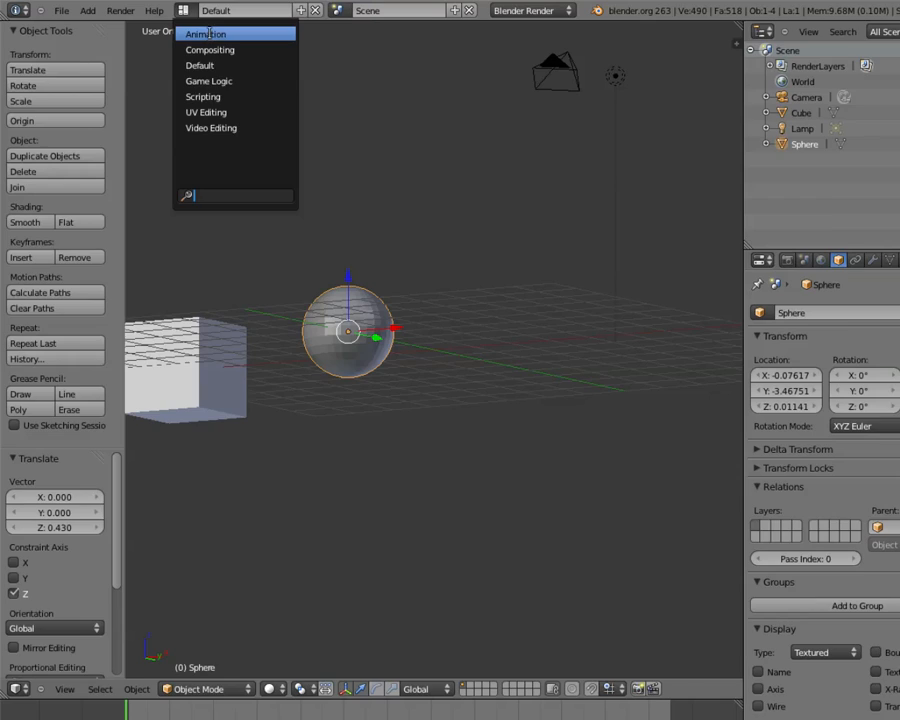
left_click(209, 33)
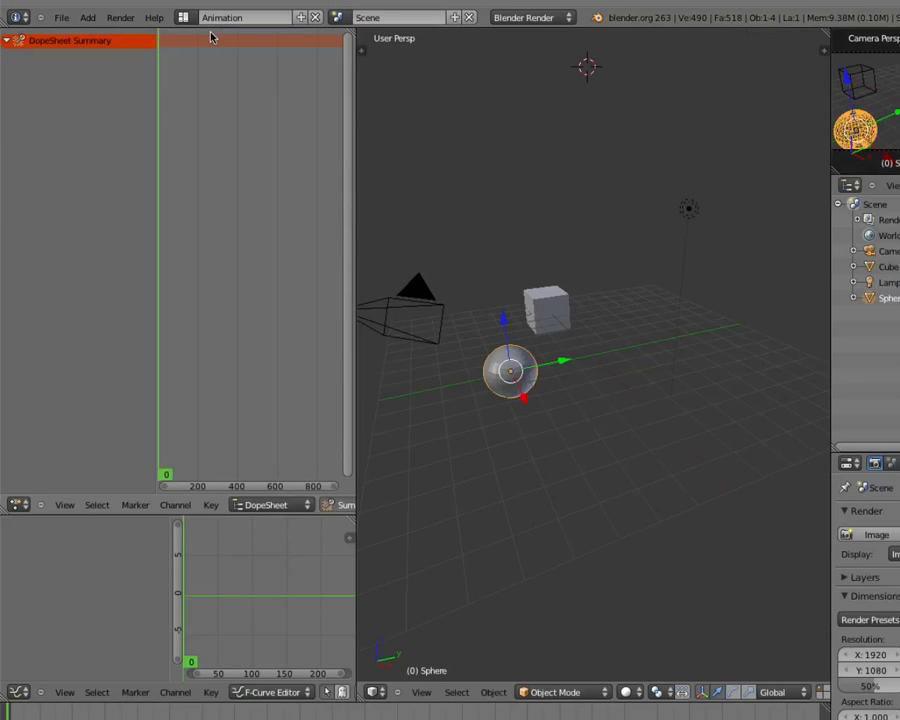
left_click(185, 18)
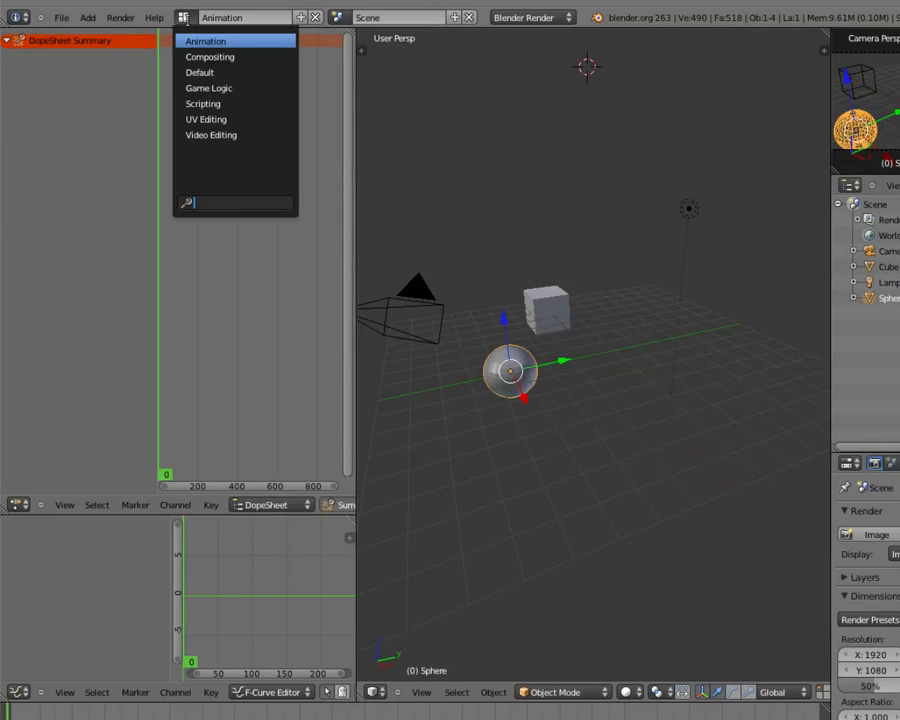
left_click(215, 123)
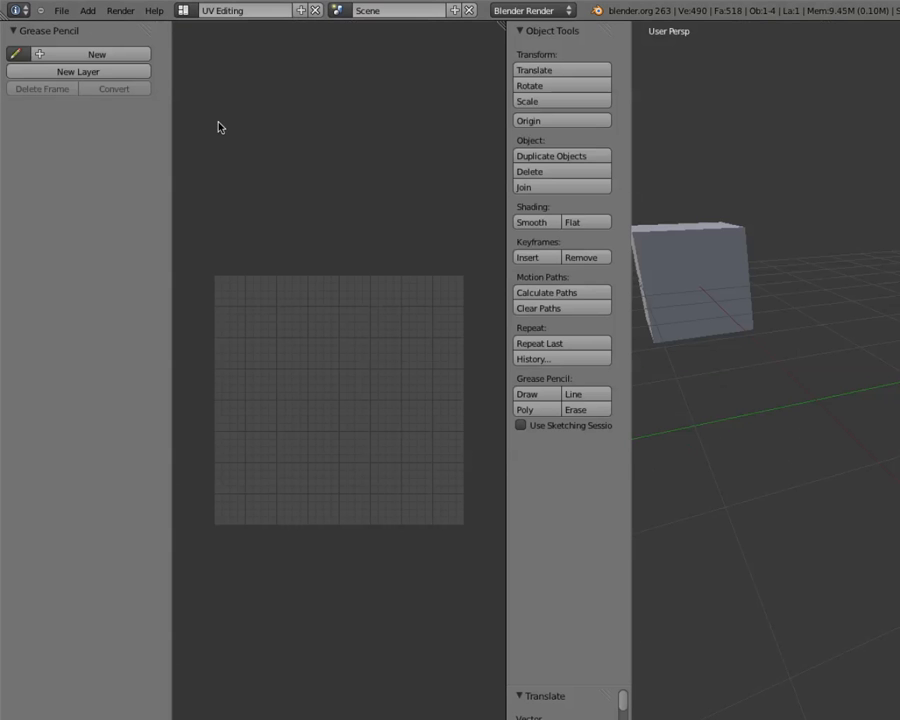
left_click(183, 10)
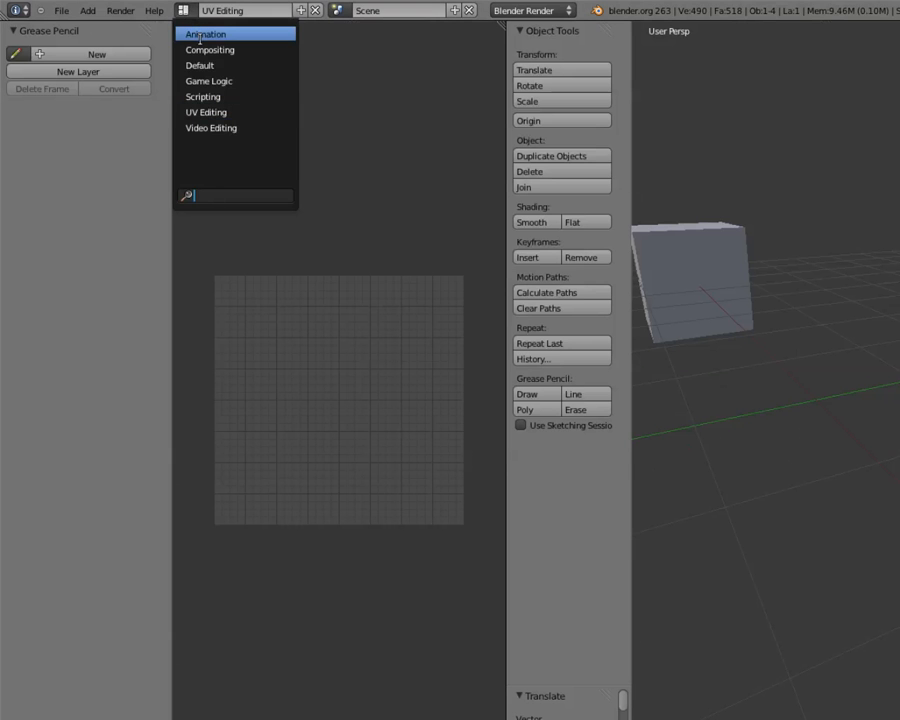
left_click(203, 65)
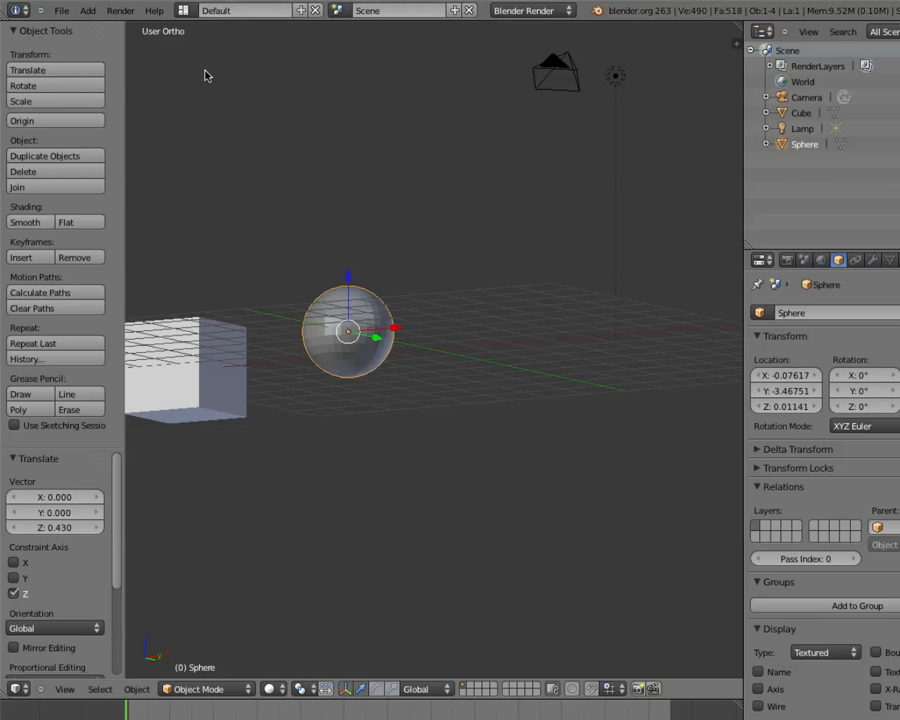
middle_click_drag(231, 149, 341, 378)
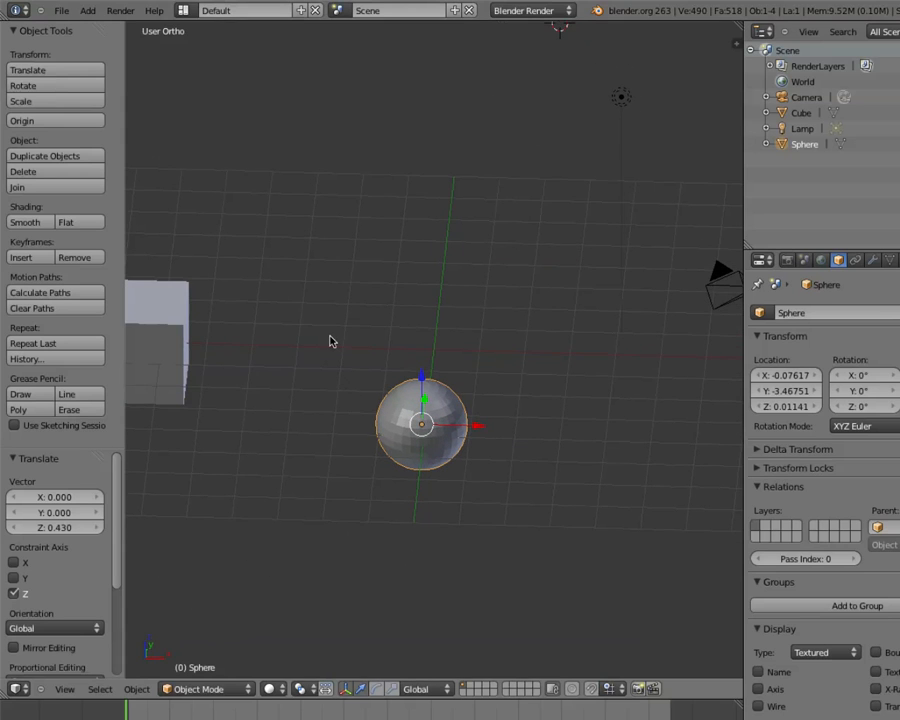
middle_click_drag(331, 340, 405, 363)
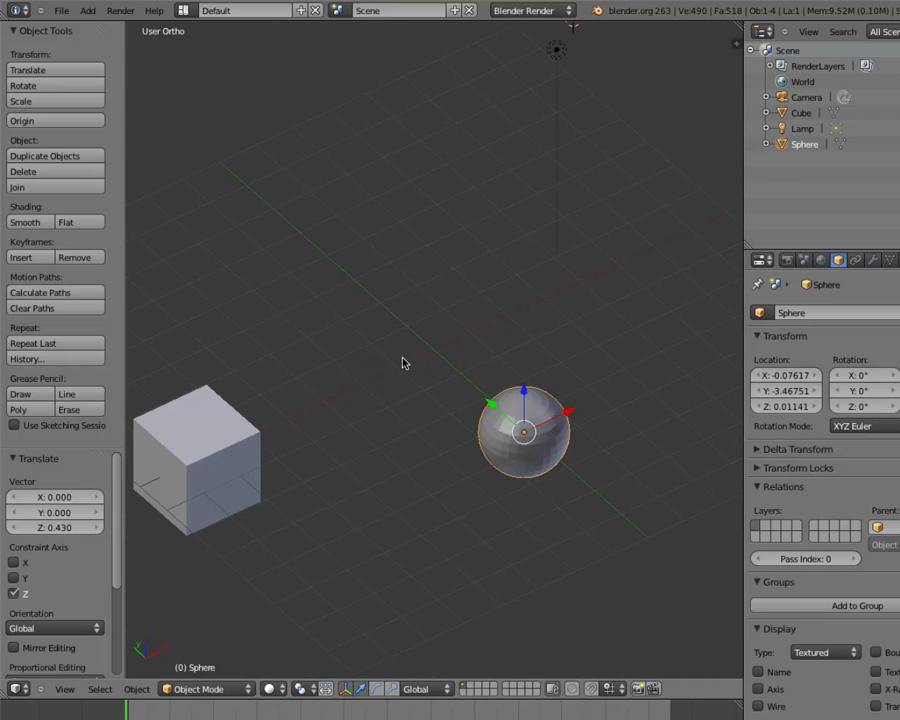
middle_click_drag(405, 363, 436, 326, "shift")
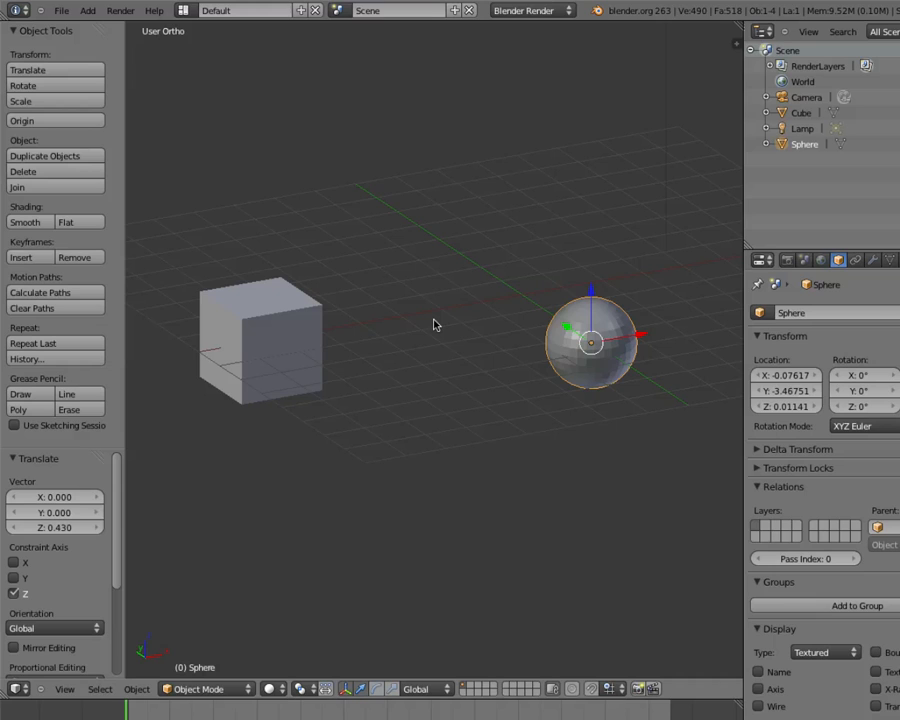